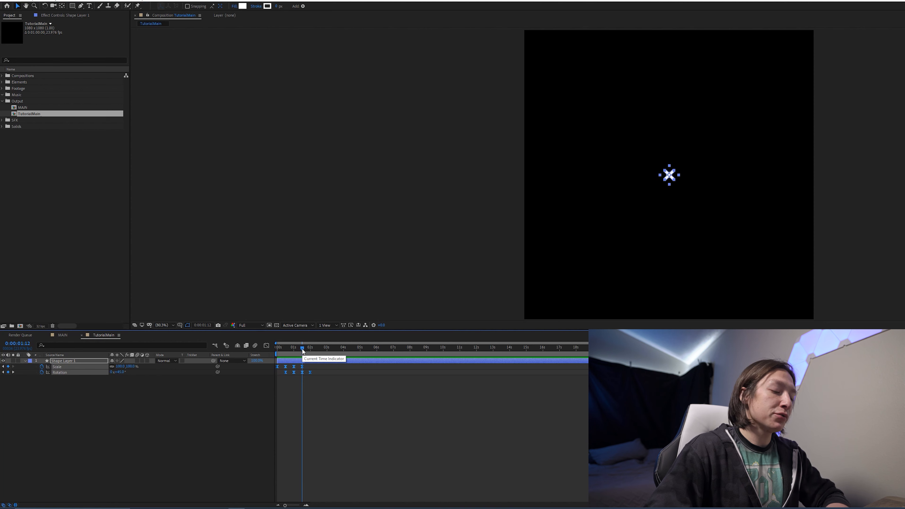
- Set the scale keyframes' incoming and outgoing influence to 75% in Keyframe Velocity
{"action": "key", "text": "ctrl+shift+k"}
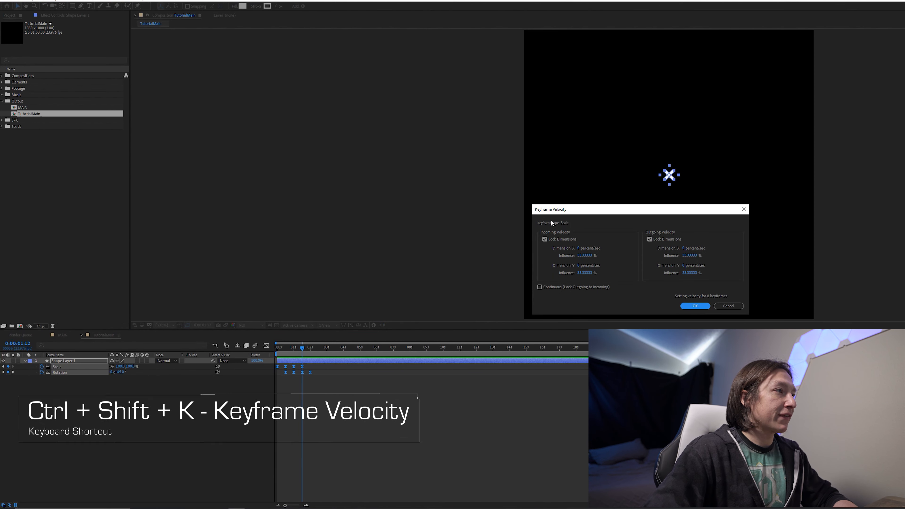
{"action": "left_click", "coordinate": [583, 255]}
{"action": "type", "text": "75"}
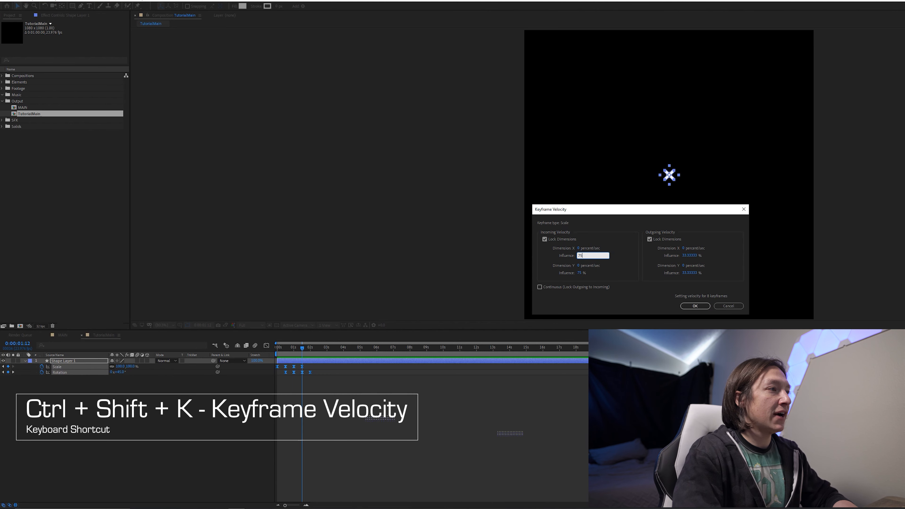
{"action": "key", "text": "Tab"}
{"action": "type", "text": "75"}
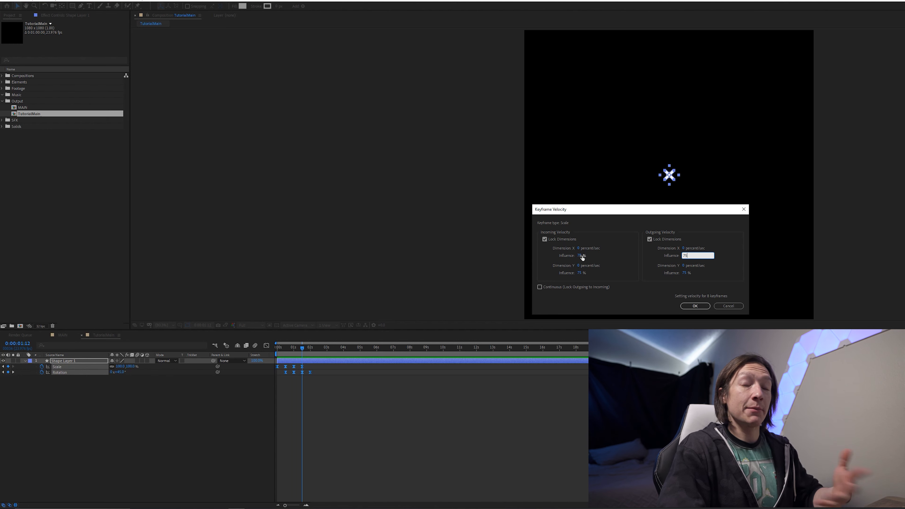
{"action": "key", "text": "Return"}
- Set the rotation keyframes' incoming and outgoing influence to 80% in Keyframe Velocity
{"action": "scroll", "coordinate": [306, 375], "scroll_direction": "up", "scroll_amount": 5}
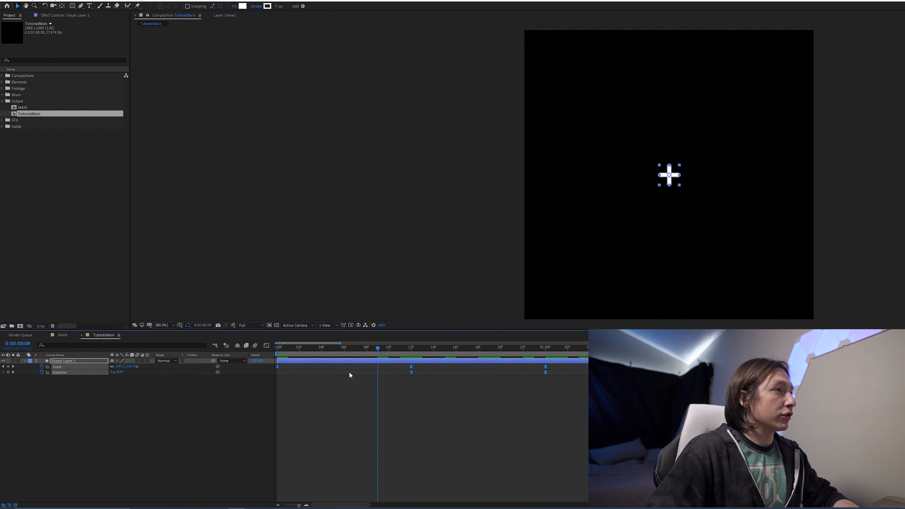
{"action": "left_click", "coordinate": [254, 412]}
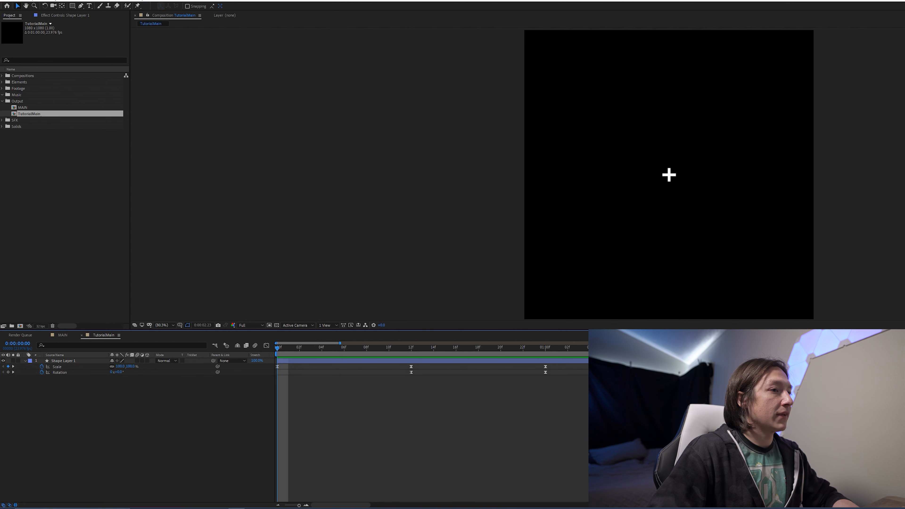
{"action": "left_click", "coordinate": [60, 373]}
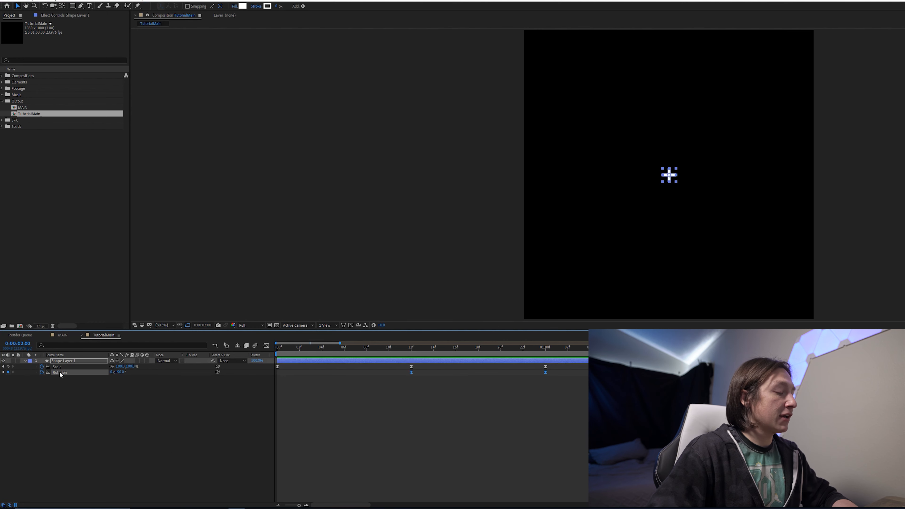
{"action": "key", "text": "ctrl+shift+k"}
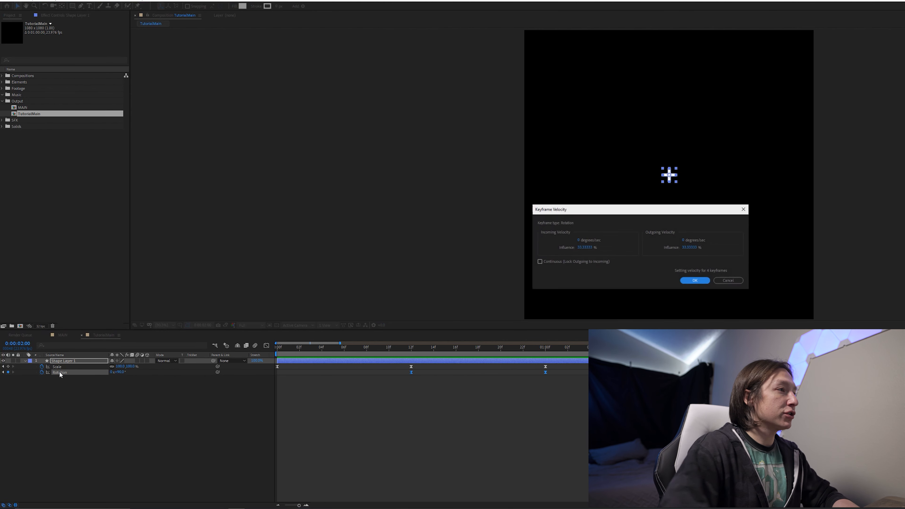
{"action": "left_click", "coordinate": [580, 250]}
{"action": "type", "text": "80"}
{"action": "key", "text": "Tab"}
{"action": "key", "text": "Tab"}
{"action": "type", "text": "80"}
{"action": "key", "text": "Return"}
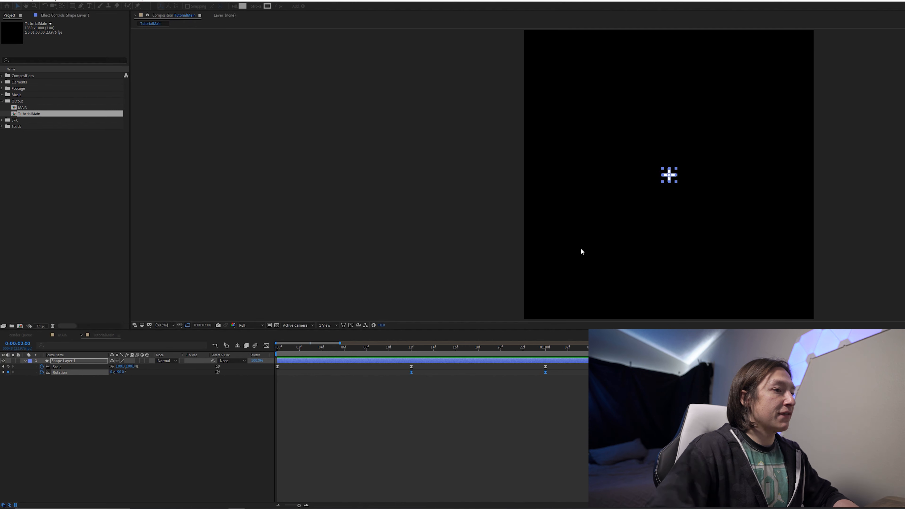
- Preview the eased scale and rotation animation from the start of the timeline
{"action": "left_click_drag", "start_coordinate": [369, 350], "coordinate": [230, 362]}
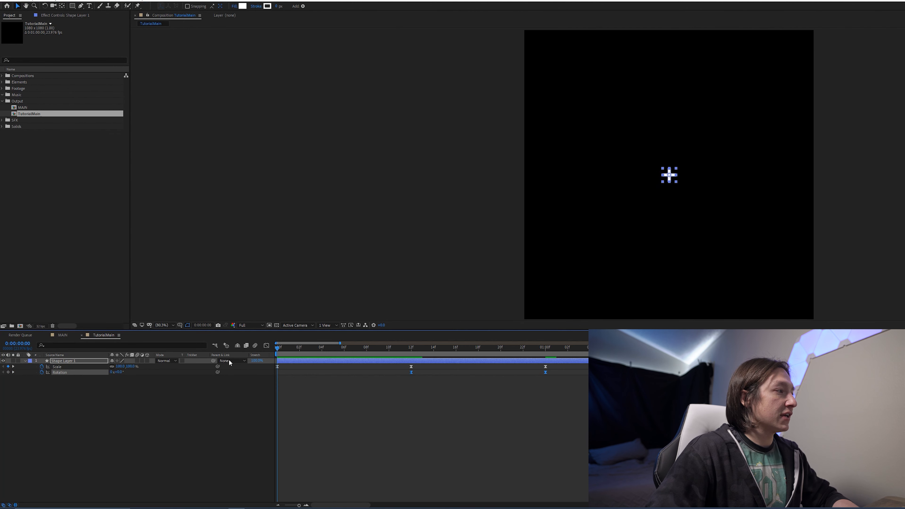
{"action": "key", "text": "space"}
{"action": "left_click", "coordinate": [251, 449]}
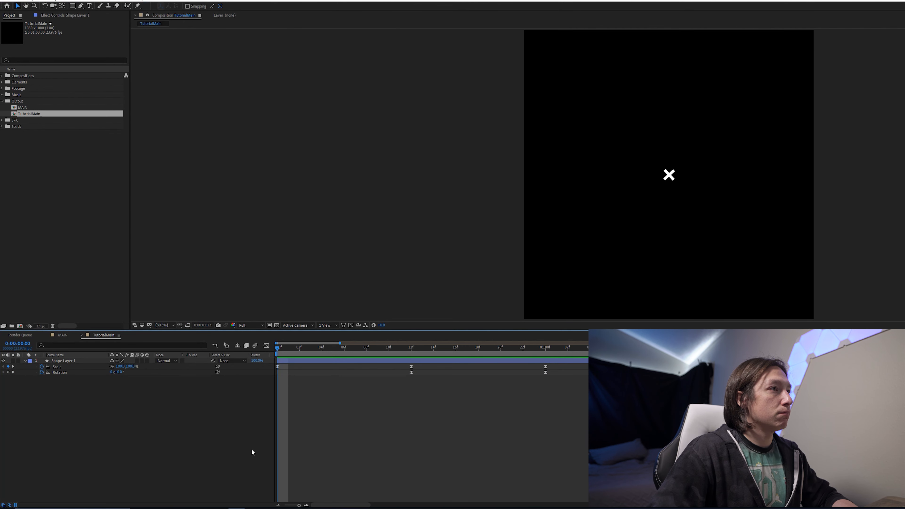
{"action": "key", "text": "j"}
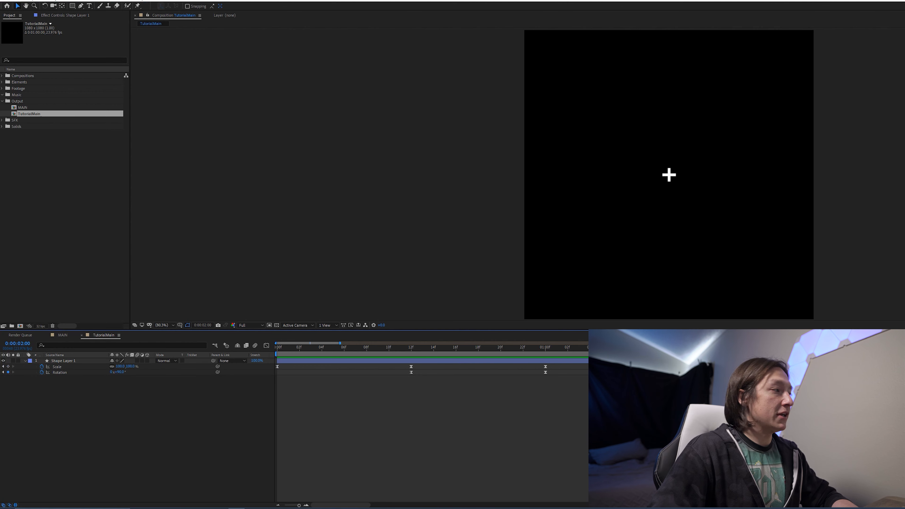
- Add a loopOut() expression to the cross layer's Scale property
{"action": "left_click", "coordinate": [42, 366], "text": "alt"}
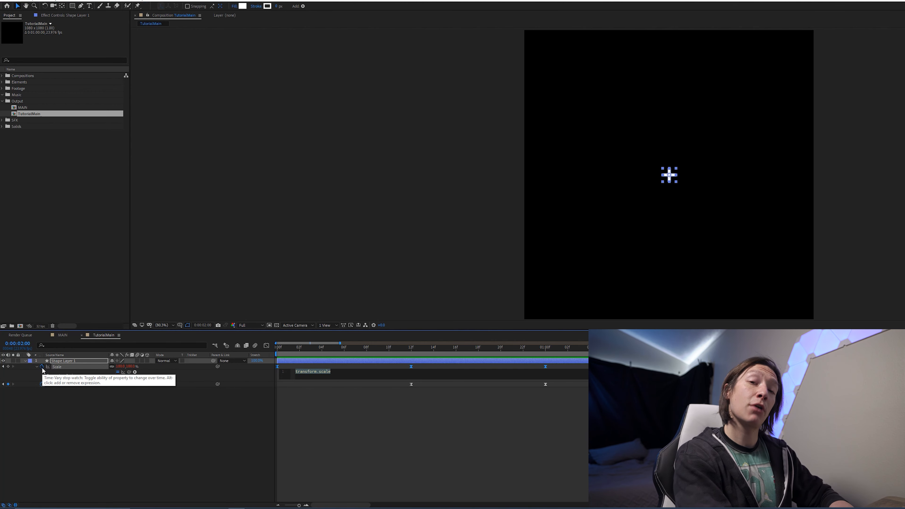
{"action": "type", "text": "loop"}
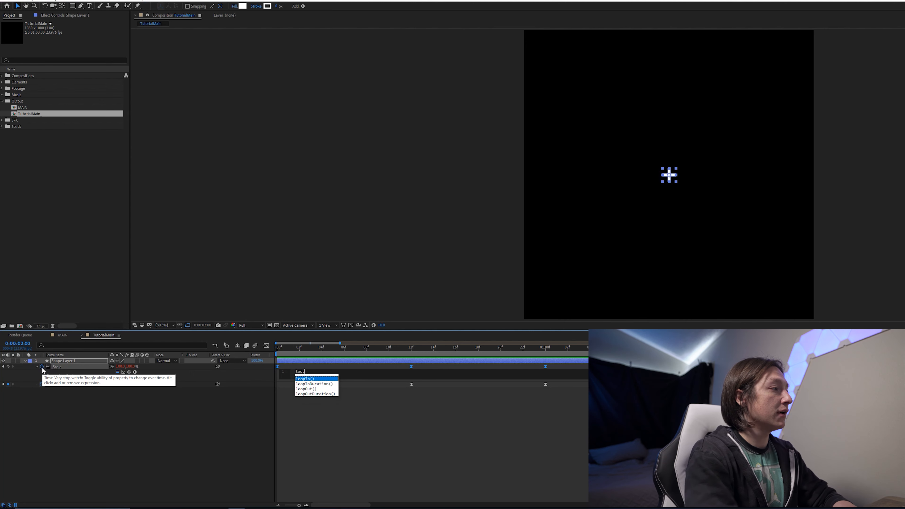
{"action": "key", "text": "Down"}
{"action": "key", "text": "Down"}
{"action": "key", "text": "Return"}
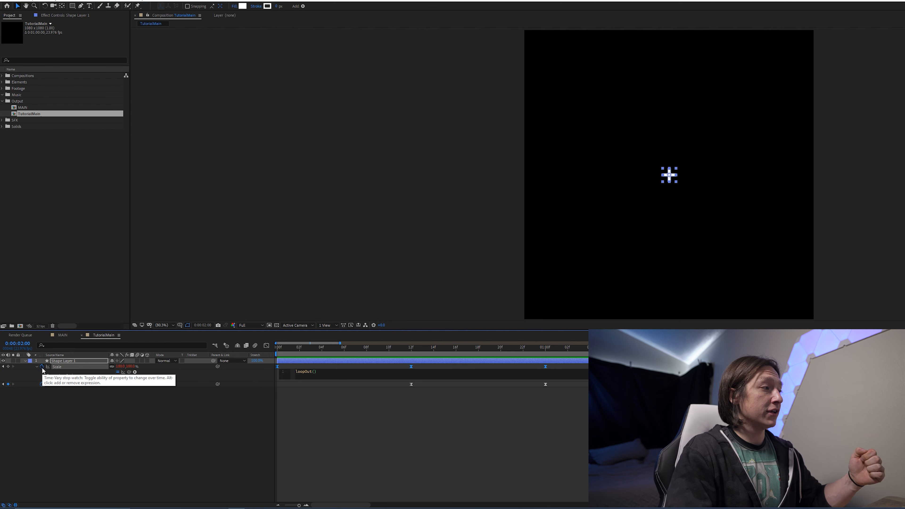
{"action": "key", "text": "KP_Enter"}
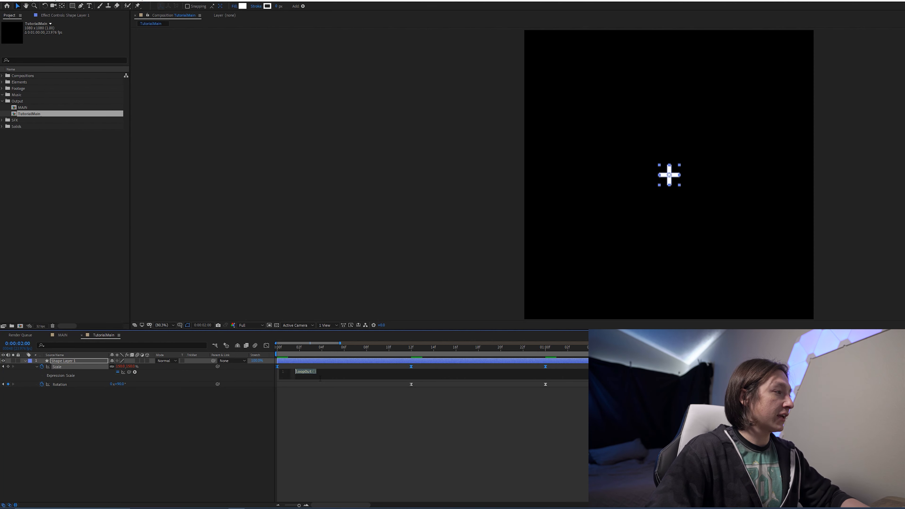
- Paste the same loopOut() expression onto the Rotation property
{"action": "left_click", "coordinate": [42, 384], "text": "alt"}
{"action": "type", "text": "loopOut()"}
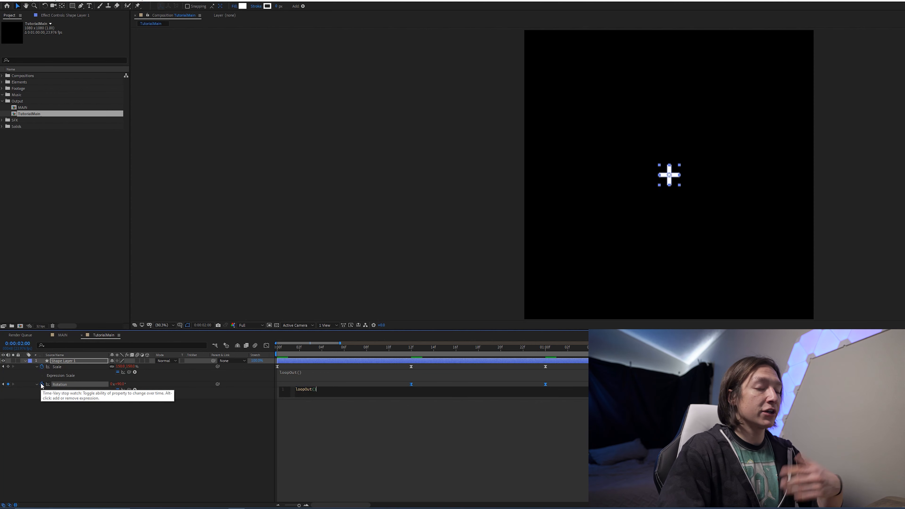
{"action": "key", "text": "KP_Enter"}
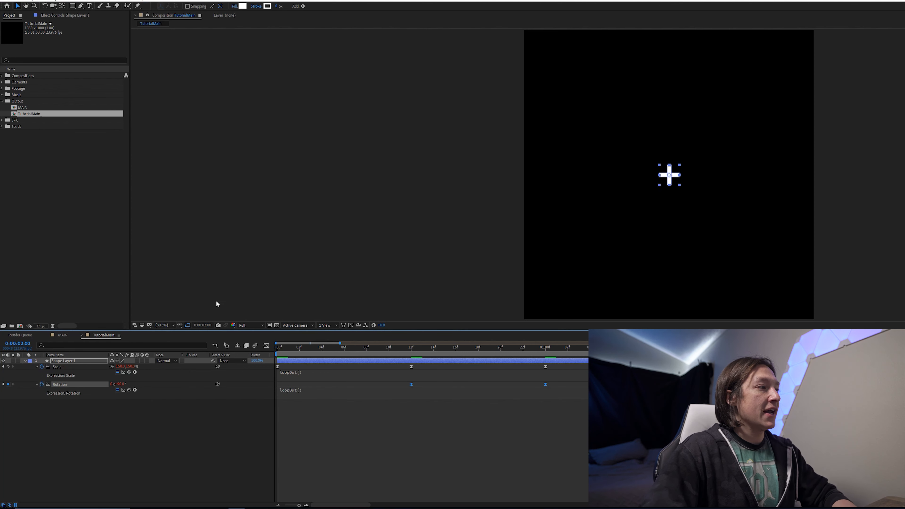
- Play back the looping animation over a longer stretch of the timeline
{"action": "left_click_drag", "start_coordinate": [304, 350], "coordinate": [277, 367]}
{"action": "scroll", "coordinate": [434, 404], "scroll_direction": "down", "scroll_amount": 6}
{"action": "key", "text": "space"}
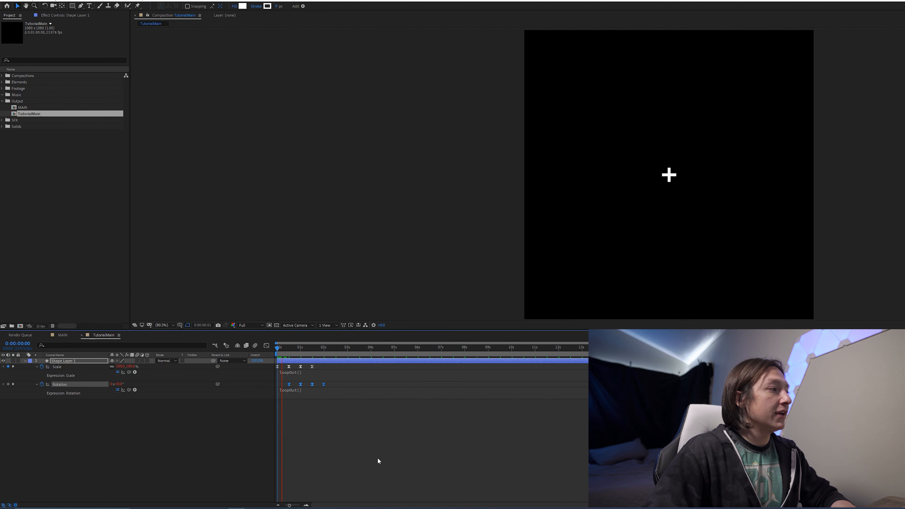
{"action": "left_click", "coordinate": [378, 458]}
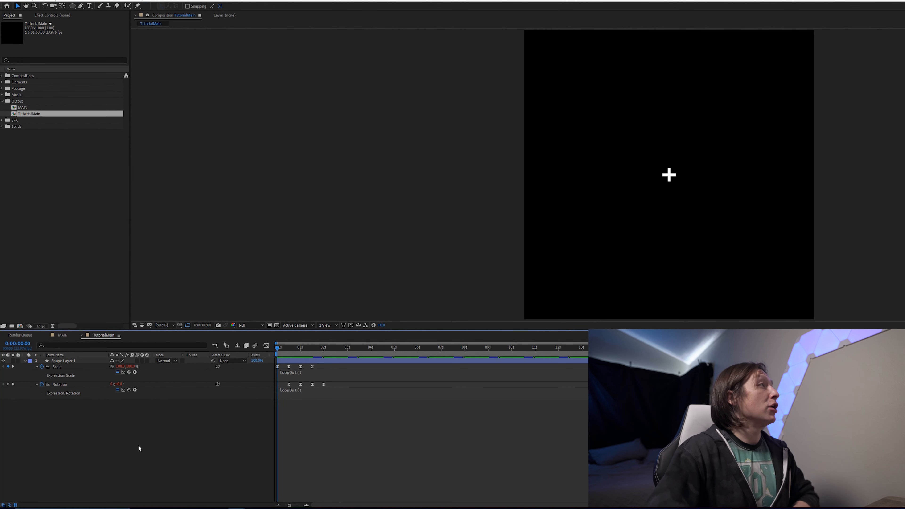
- Create a composition-sized ellipse shape layer with the Ellipse tool
{"action": "double_click", "coordinate": [73, 6]}
{"action": "key", "text": "v"}
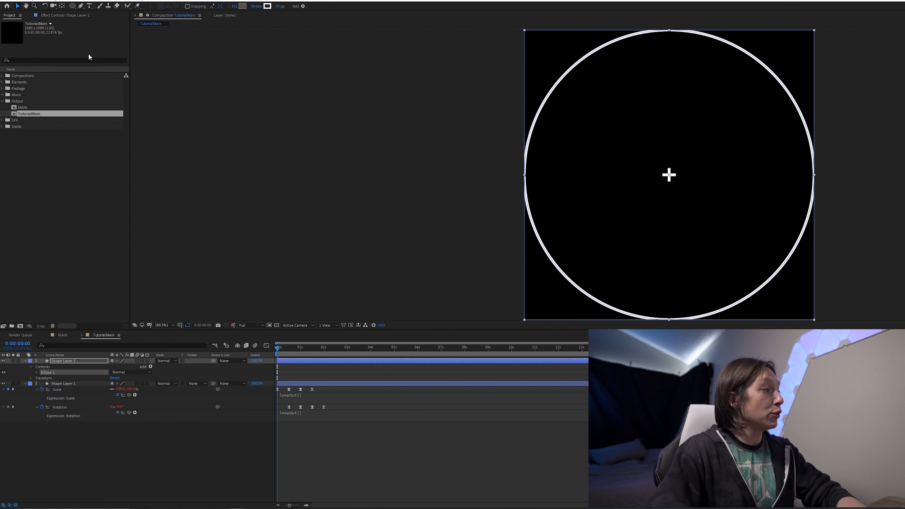
- Reveal the ellipse layer's changed properties and set the ellipse size to 900
{"action": "left_click", "coordinate": [66, 361]}
{"action": "key", "text": "u"}
{"action": "key", "text": "u"}
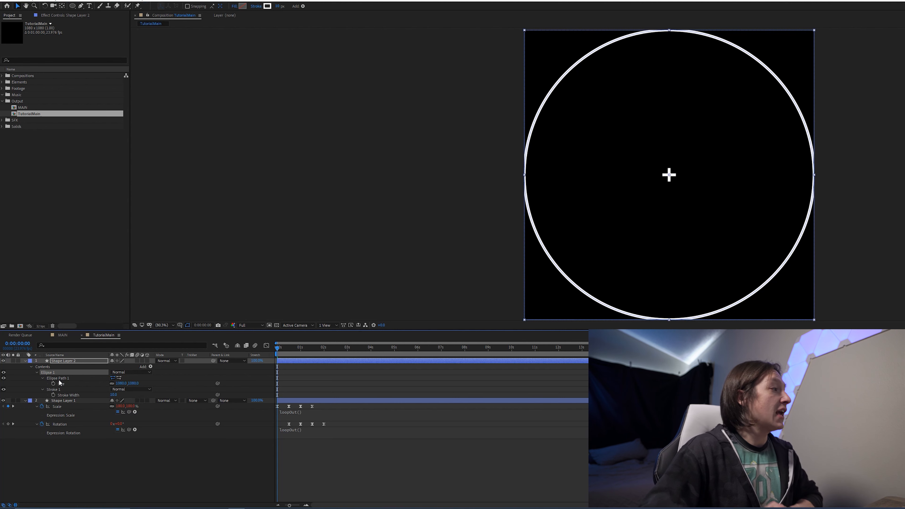
{"action": "left_click", "coordinate": [117, 383]}
{"action": "type", "text": "900"}
{"action": "key", "text": "Return"}
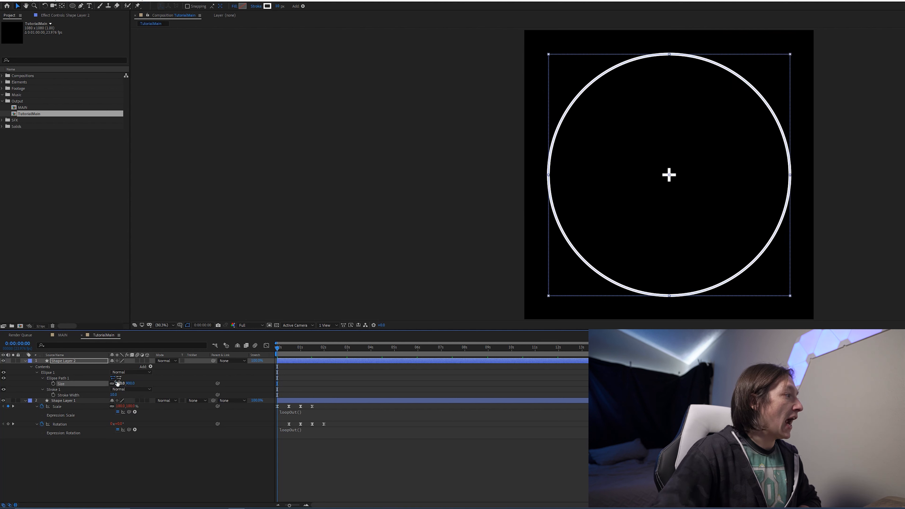
- Add dashes to the ellipse's stroke and nudge the dash length slightly
{"action": "left_click", "coordinate": [42, 390]}
{"action": "left_click", "coordinate": [42, 390]}
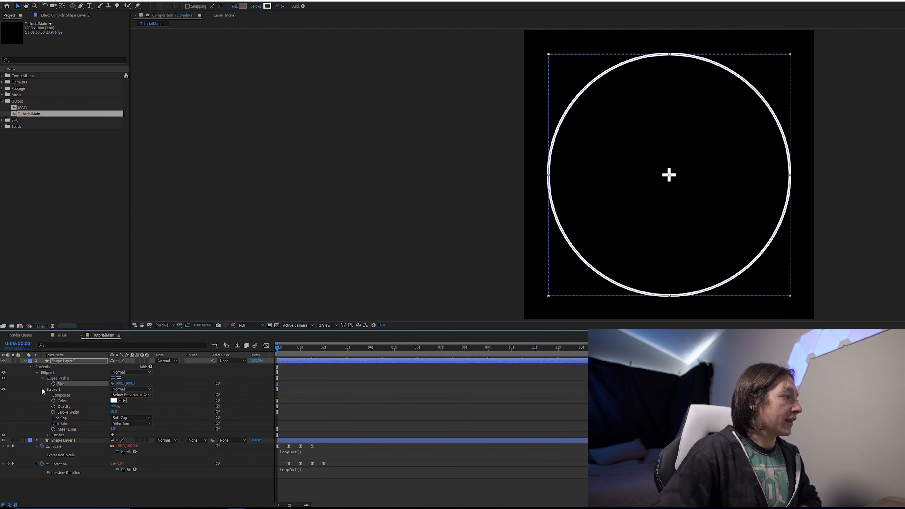
{"action": "left_click", "coordinate": [55, 390]}
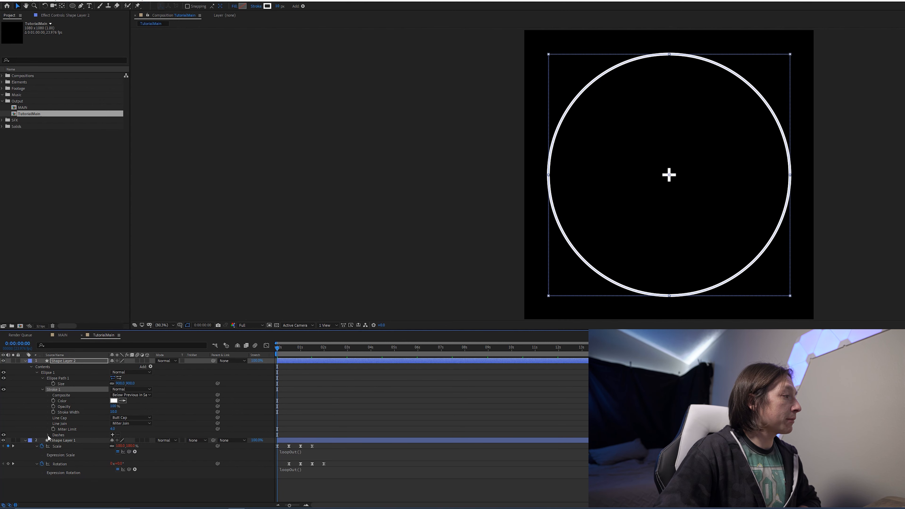
{"action": "left_click", "coordinate": [113, 434]}
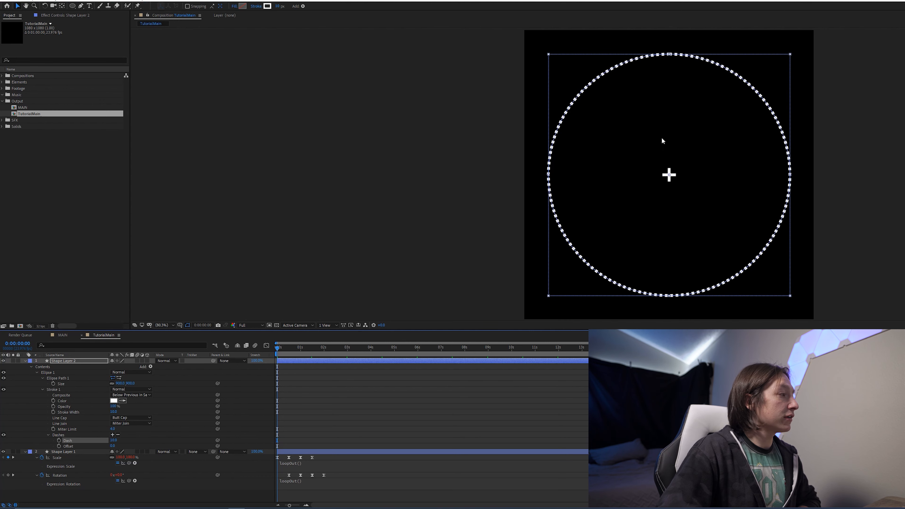
{"action": "left_click", "coordinate": [637, 79]}
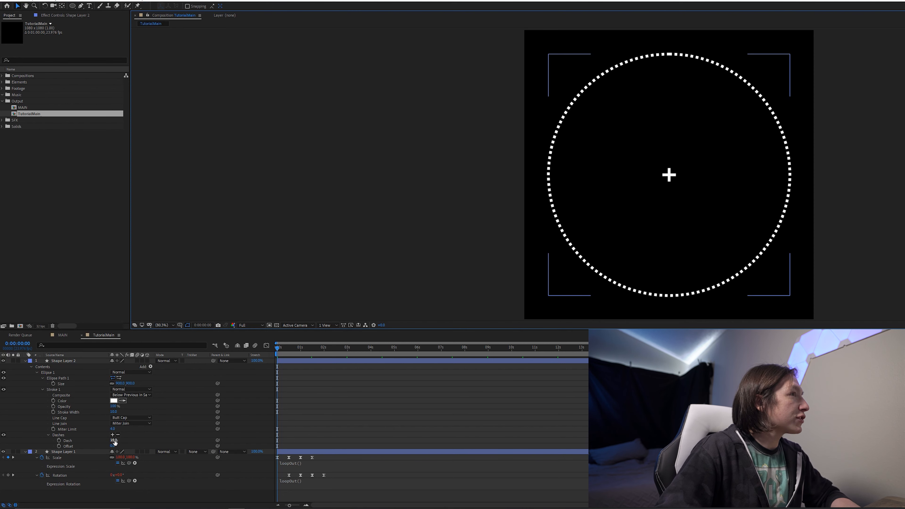
{"action": "left_click_drag", "start_coordinate": [113, 440], "coordinate": [117, 440]}
{"action": "left_click", "coordinate": [445, 415]}
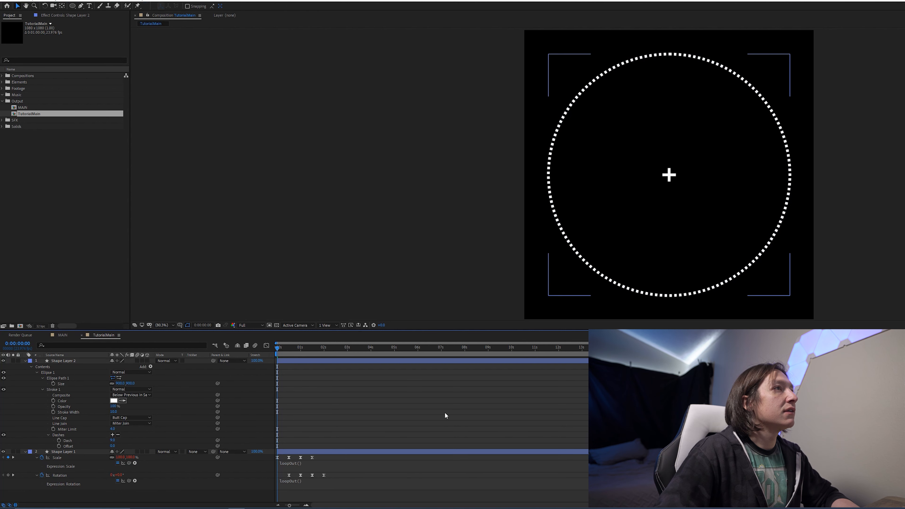
- Add a gap and a second dash to the stroke dashes, setting the second dash to 100
{"action": "left_click", "coordinate": [66, 436]}
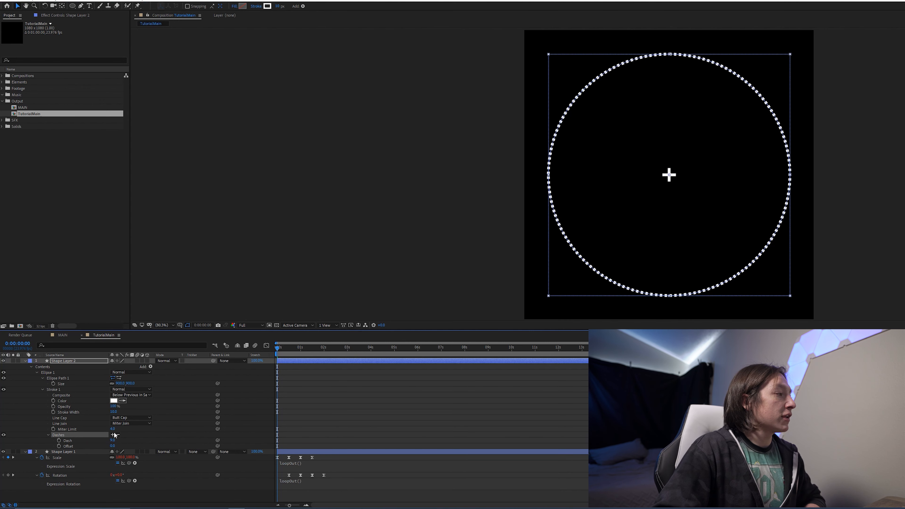
{"action": "left_click", "coordinate": [113, 434]}
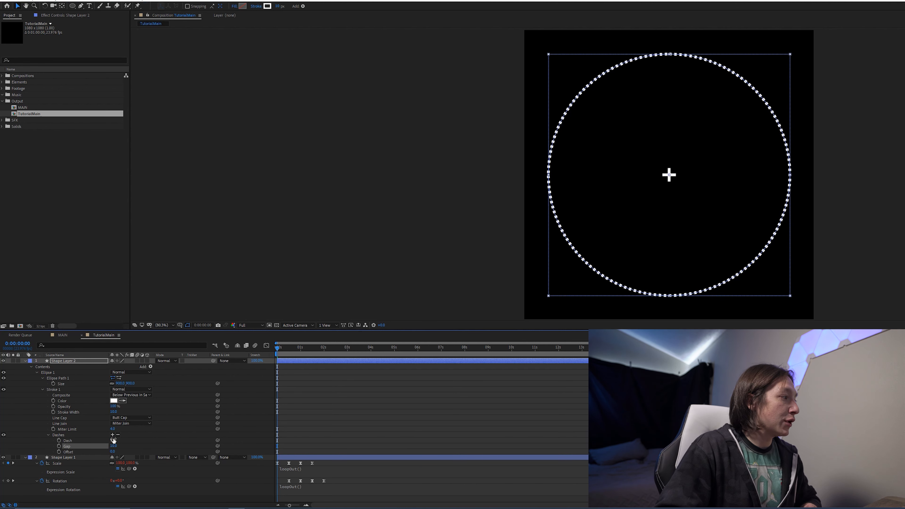
{"action": "left_click", "coordinate": [113, 434]}
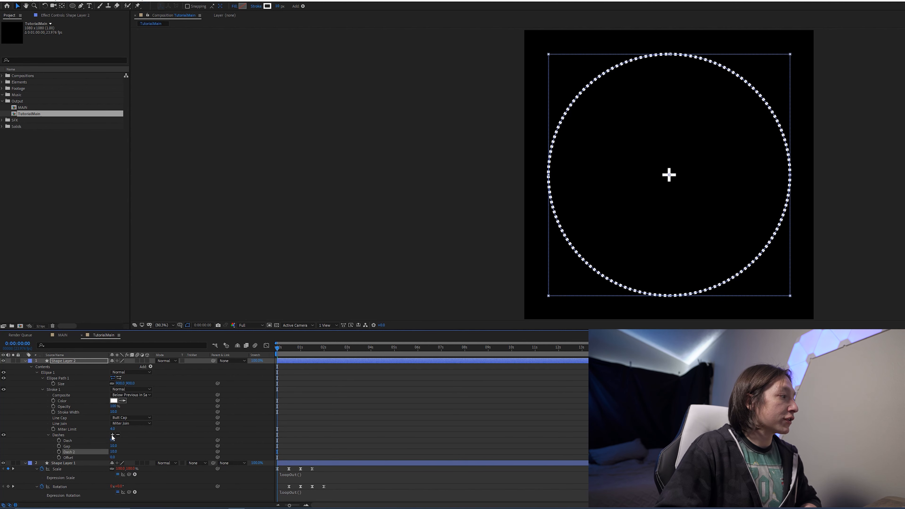
{"action": "left_click", "coordinate": [115, 451]}
{"action": "type", "text": "10"}
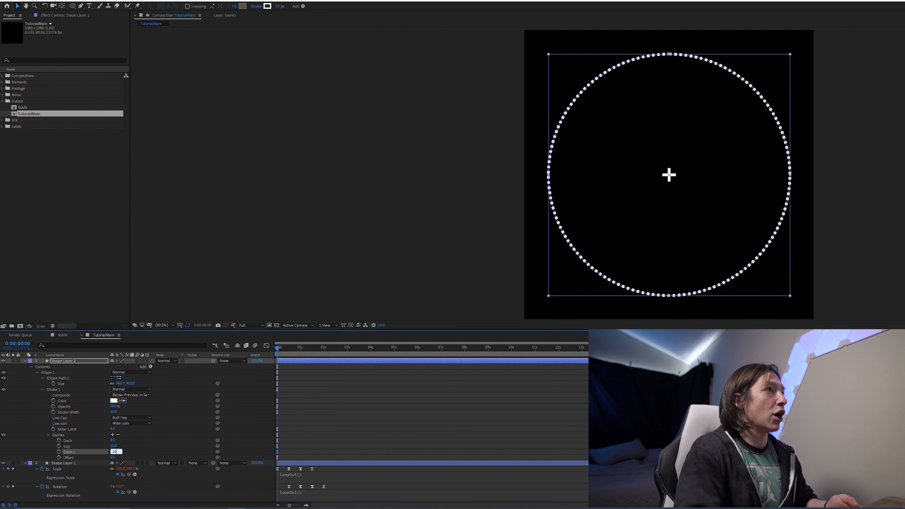
{"action": "type", "text": "0"}
{"action": "key", "text": "Return"}
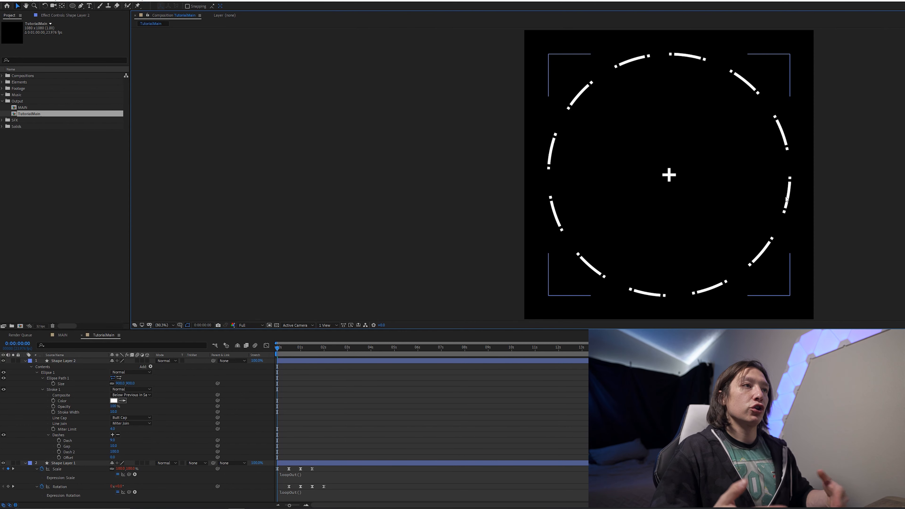
- Rename the ellipse layer to Outer Circle
{"action": "left_click", "coordinate": [89, 361]}
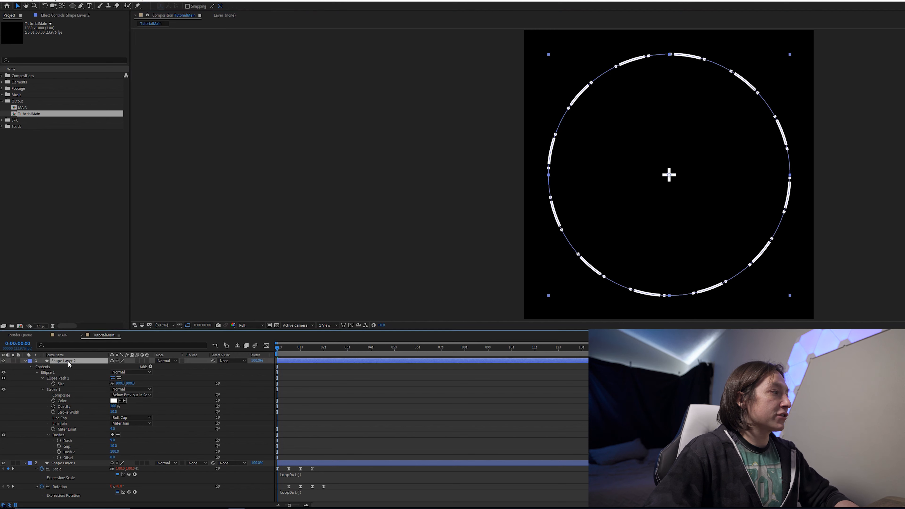
{"action": "key", "text": "Return"}
{"action": "type", "text": "Outer Circle"}
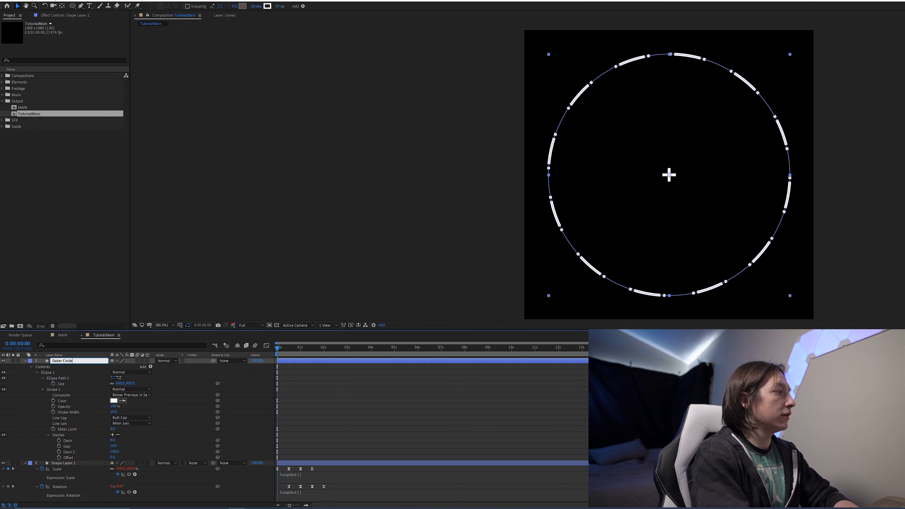
{"action": "key", "text": "Return"}
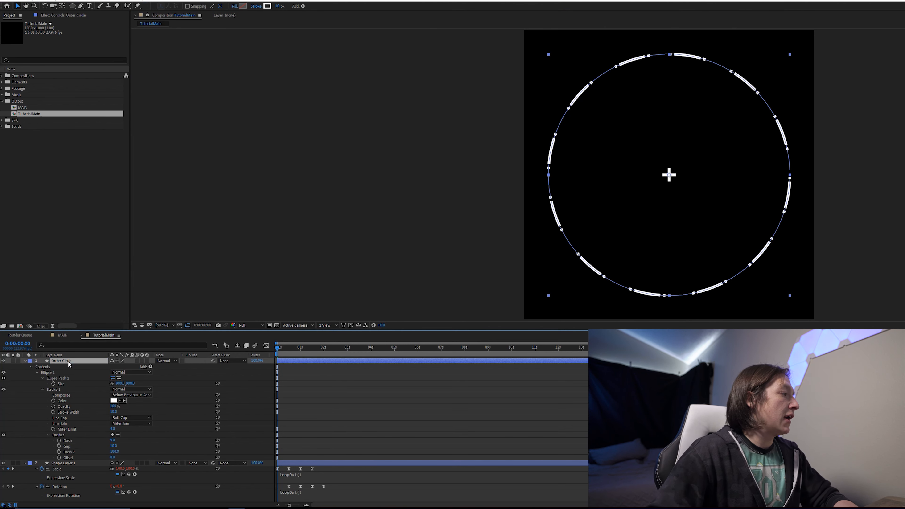
- Rename the shape layer with the cross to Inner Element
{"action": "left_click", "coordinate": [67, 462]}
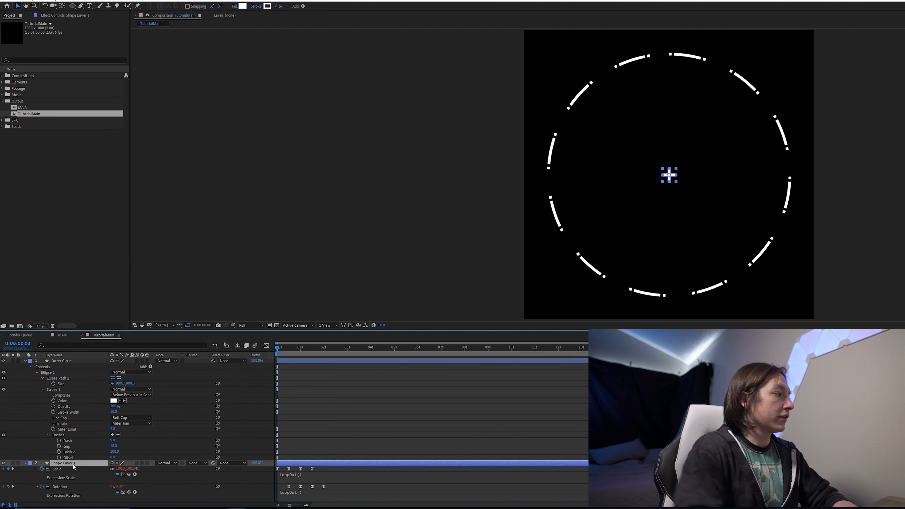
{"action": "key", "text": "Return"}
{"action": "type", "text": "Inner Element"}
{"action": "key", "text": "Return"}
- Add a time*5 expression to the Outer Circle layer's rotation
{"action": "left_click", "coordinate": [86, 361]}
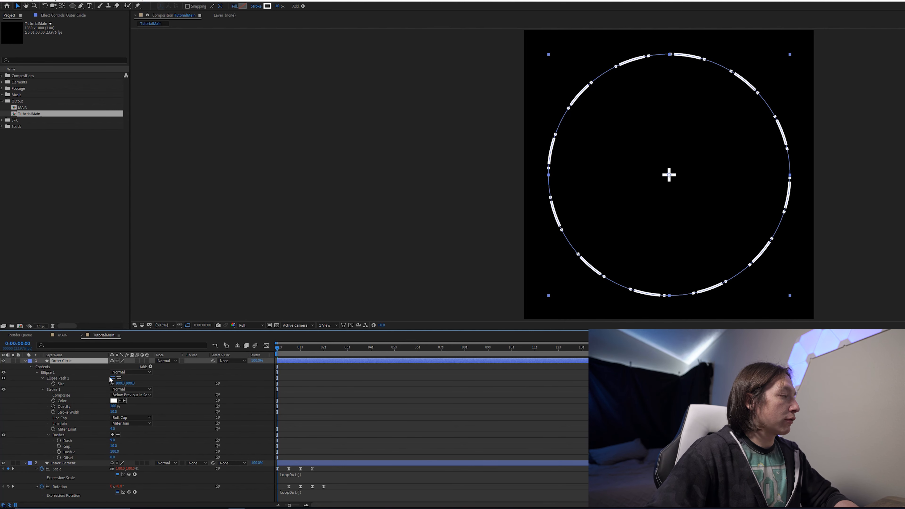
{"action": "key", "text": "r"}
{"action": "left_click", "coordinate": [42, 367], "text": "alt"}
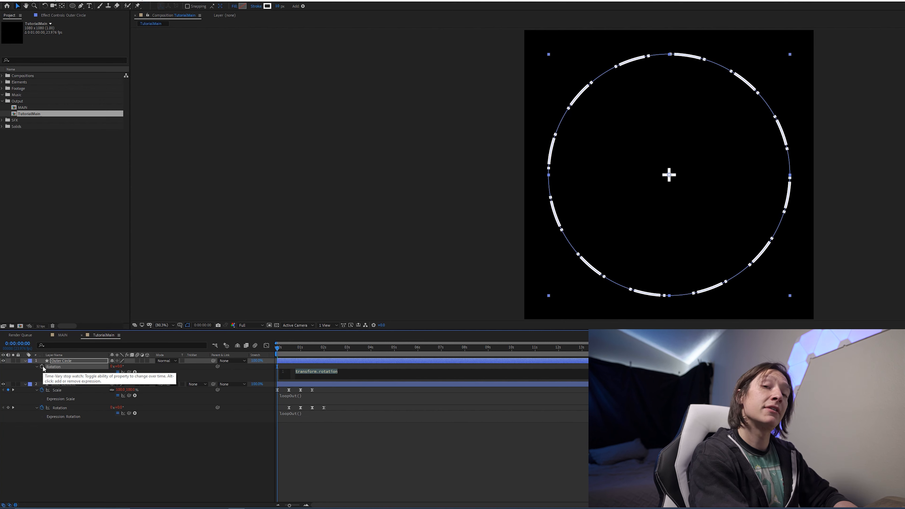
{"action": "type", "text": "time*5"}
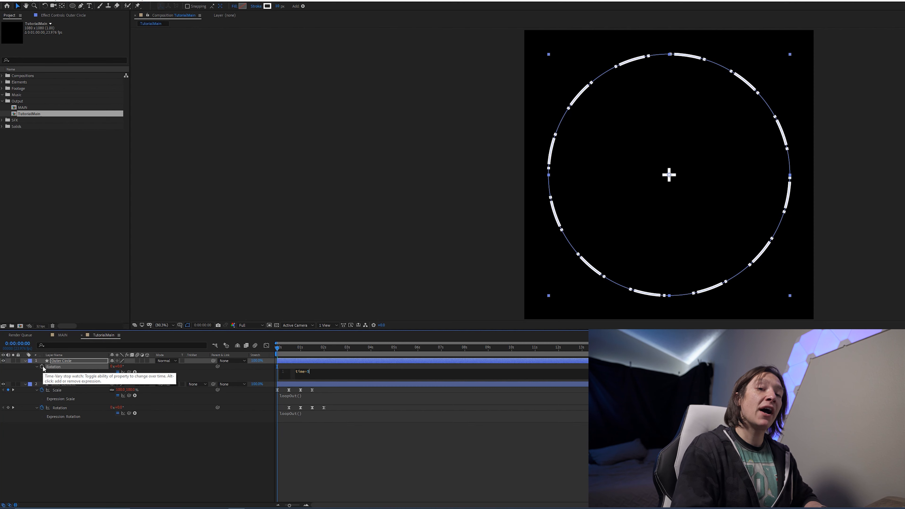
{"action": "key", "text": "KP_Enter"}
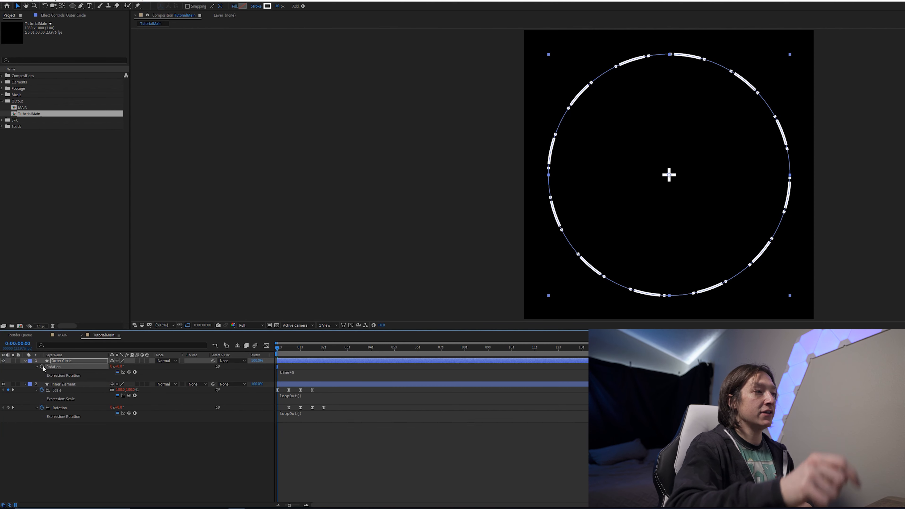
- Duplicate the Outer Circle layer and shrink the copy's ellipse size to make a smaller inner ring
{"action": "key", "text": "space"}
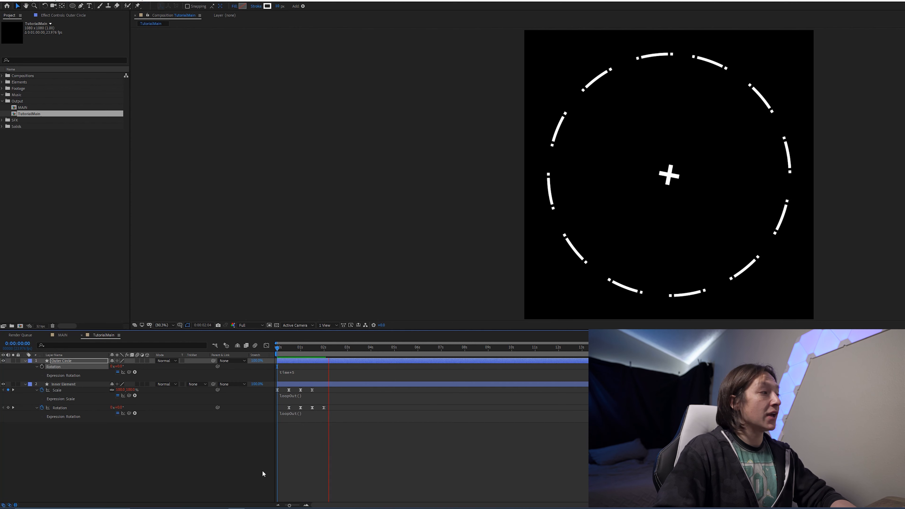
{"action": "left_click", "coordinate": [77, 361]}
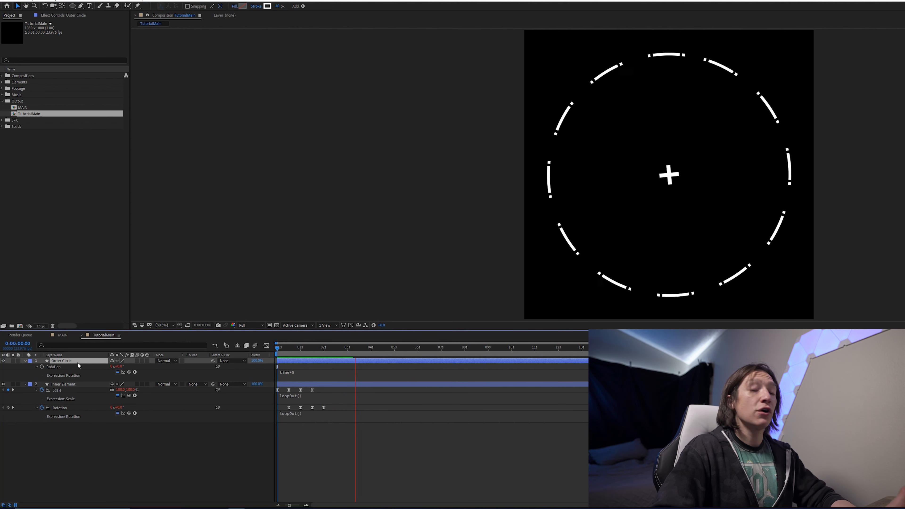
{"action": "key", "text": "ctrl+d"}
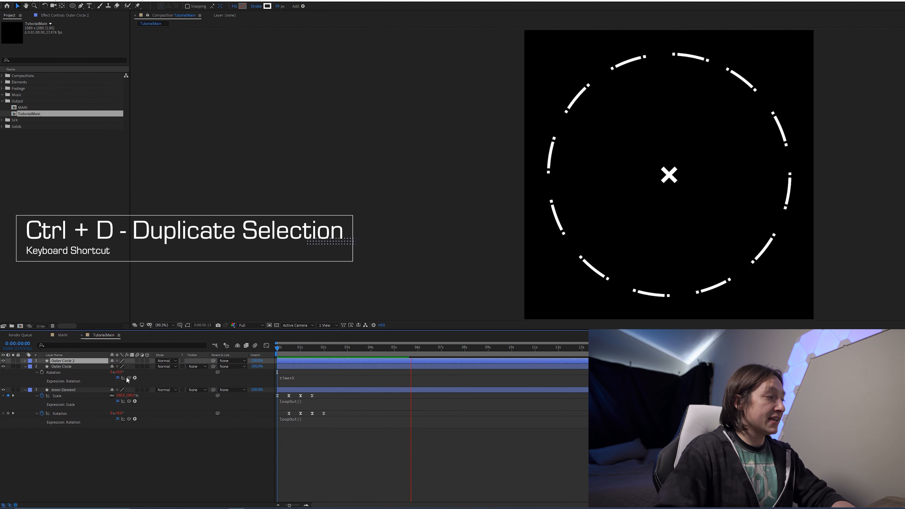
{"action": "key", "text": "u"}
{"action": "key", "text": "u"}
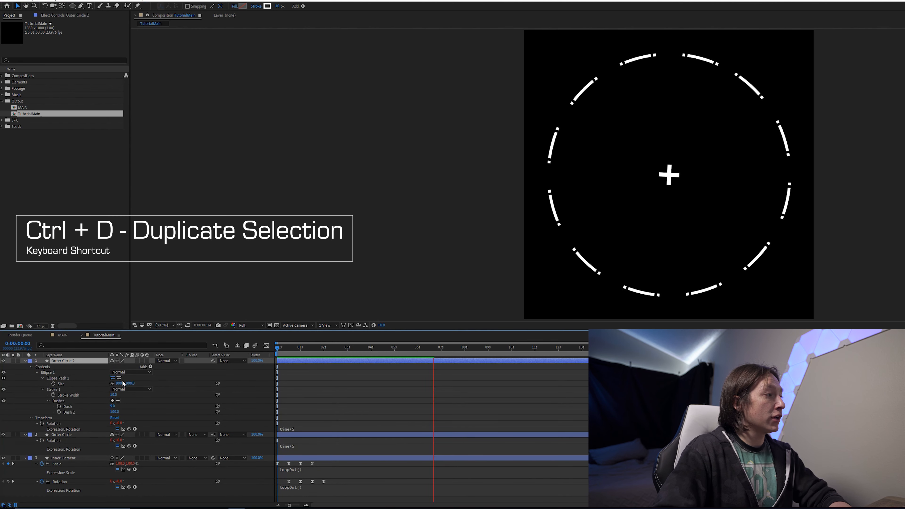
{"action": "left_click_drag", "start_coordinate": [122, 383], "coordinate": [63, 403]}
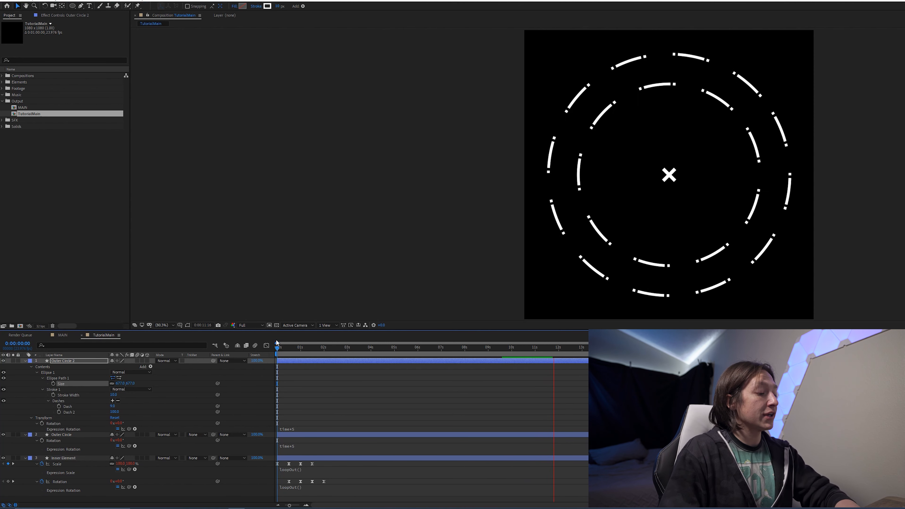
- Change the duplicate's rotation expression to time*-5 so it spins the opposite way
{"action": "key", "text": "e"}
{"action": "key", "text": "e"}
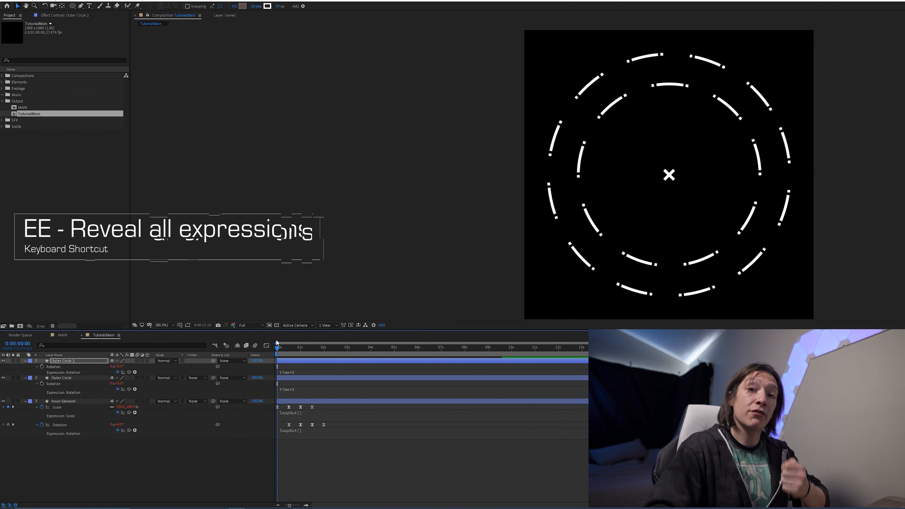
{"action": "left_click", "coordinate": [307, 371]}
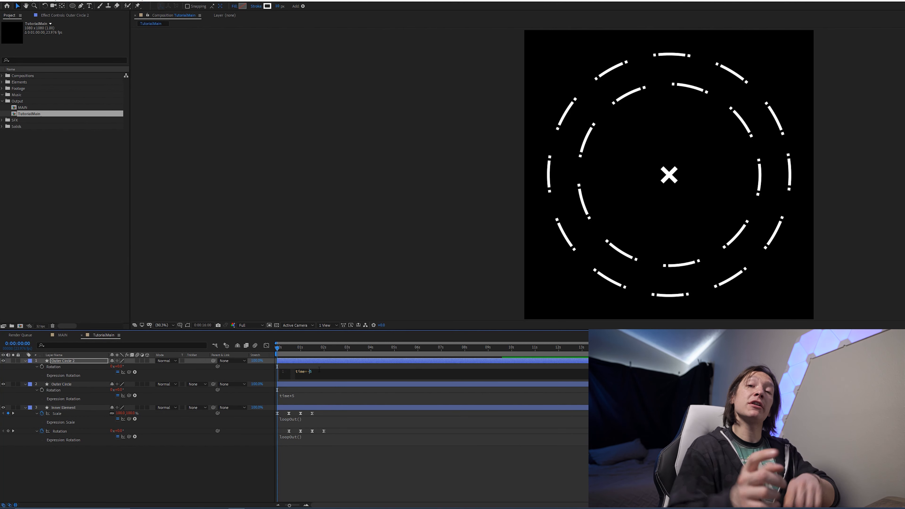
{"action": "key", "text": "KP_Enter"}
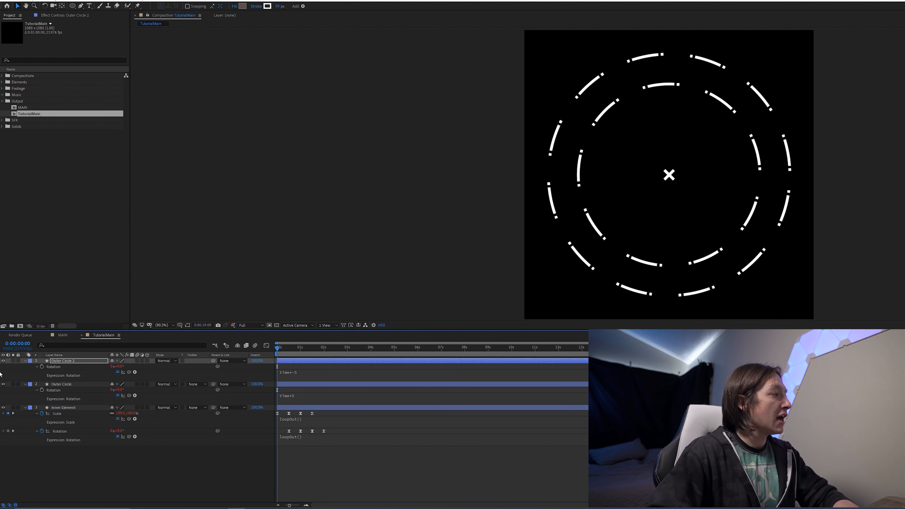
- Set the Outer Circle 2 layer's stroke width to 3 px
{"action": "left_click", "coordinate": [73, 361]}
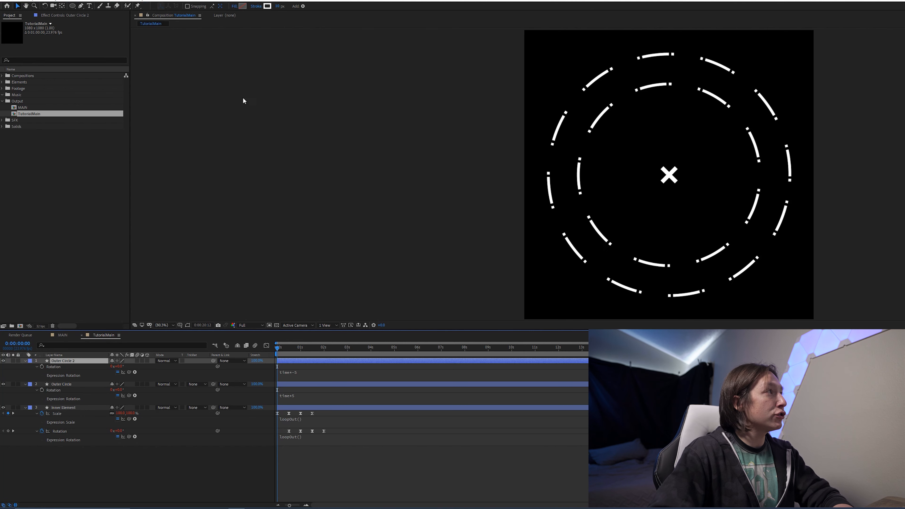
{"action": "left_click", "coordinate": [277, 7]}
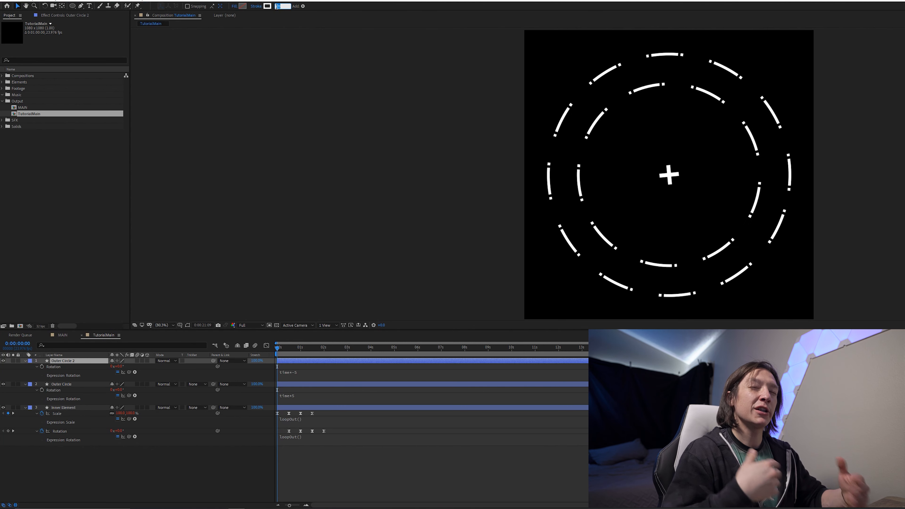
{"action": "type", "text": "5"}
{"action": "key", "text": "Return"}
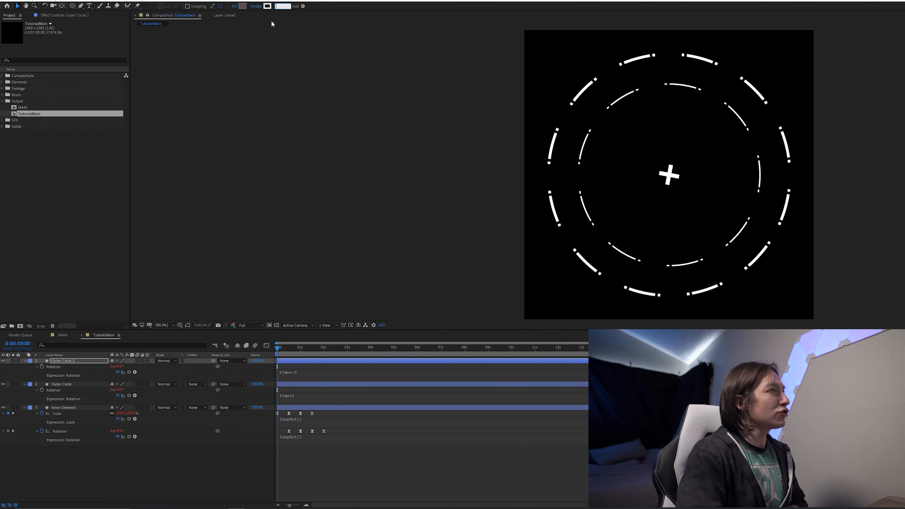
{"action": "type", "text": "3"}
{"action": "key", "text": "Return"}
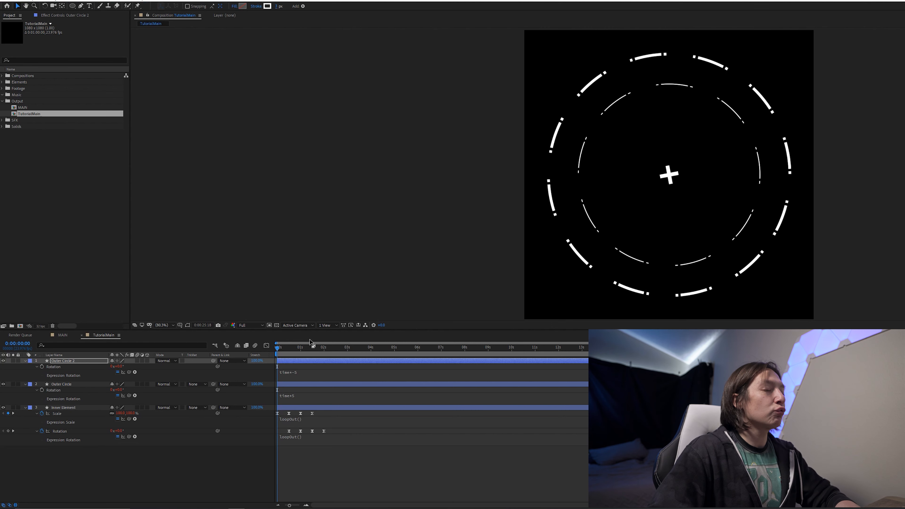
- Enlarge the Outer Circle 2 ellipse size so it sits just inside the outer circle
{"action": "key", "text": "u"}
{"action": "key", "text": "u"}
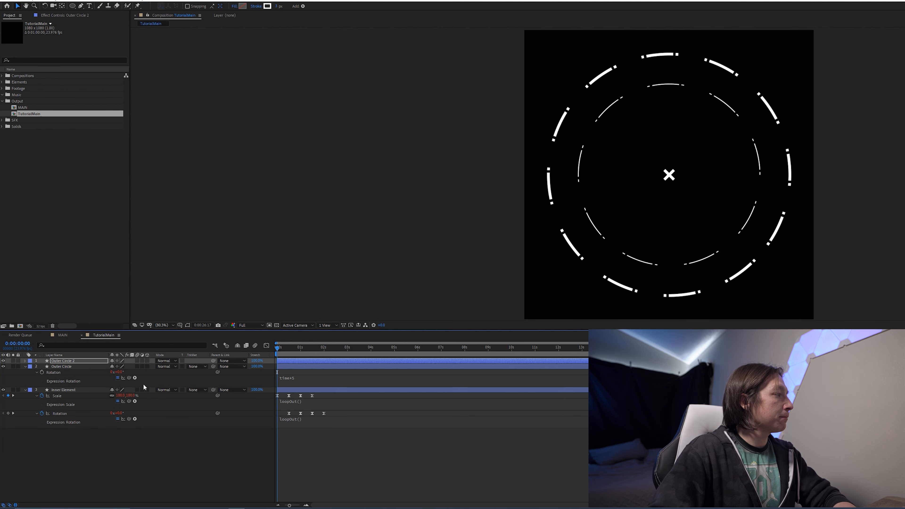
{"action": "left_click_drag", "start_coordinate": [119, 381], "coordinate": [127, 381]}
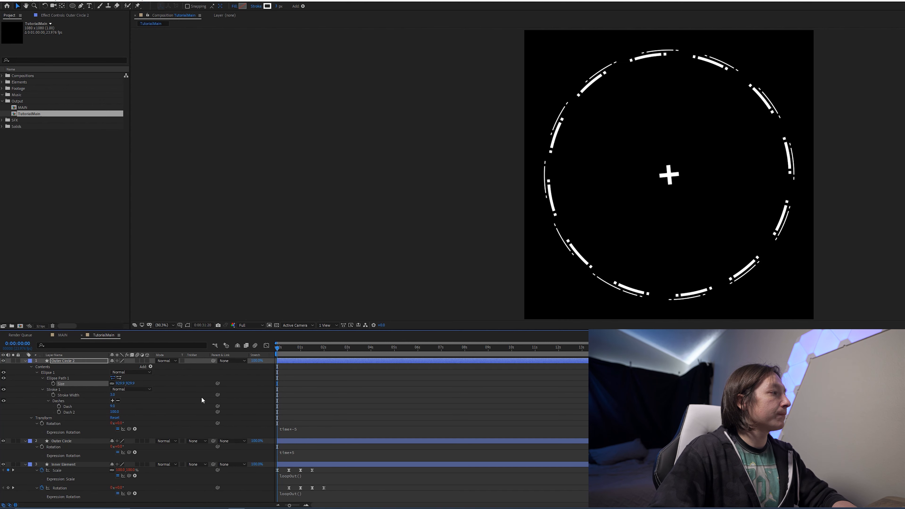
- Preview the animation by scrubbing and playing the timeline
{"action": "left_click", "coordinate": [294, 365]}
{"action": "left_click", "coordinate": [314, 360]}
{"action": "left_click_drag", "start_coordinate": [343, 350], "coordinate": [375, 351]}
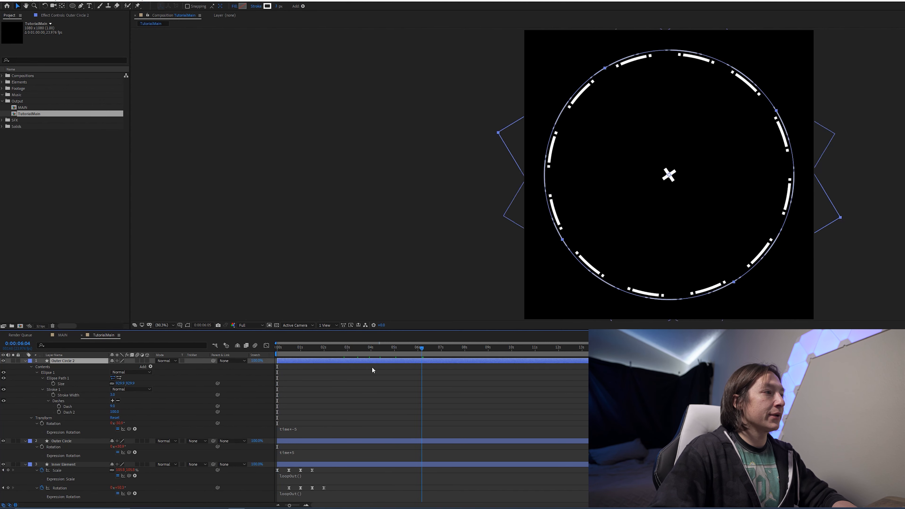
{"action": "key", "text": "space"}
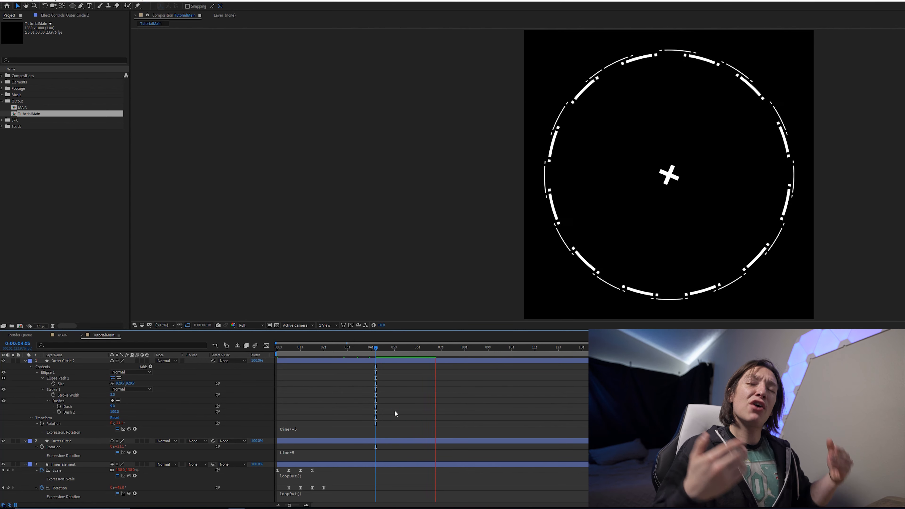
{"action": "left_click", "coordinate": [403, 359]}
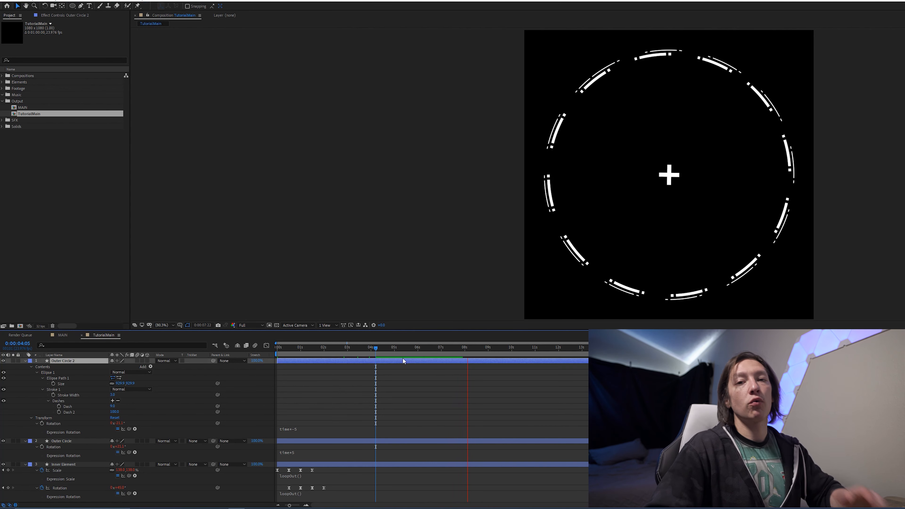
{"action": "left_click", "coordinate": [408, 352]}
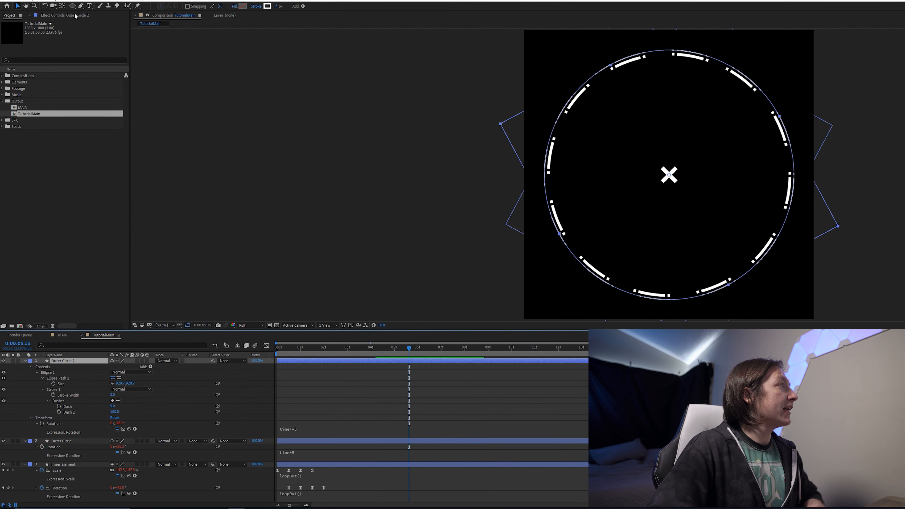
- Collapse all layer properties and create a new ellipse shape layer filling the composition
{"action": "key", "text": "u"}
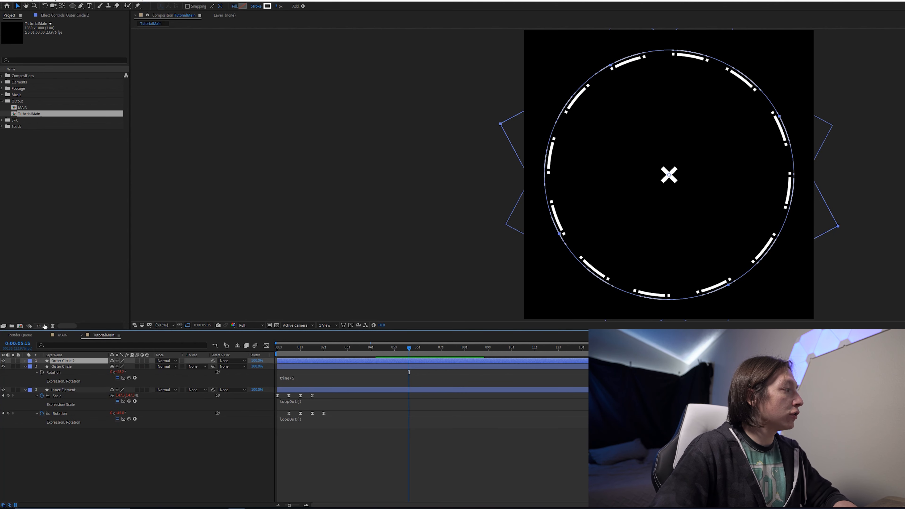
{"action": "key", "text": "ctrl+a"}
{"action": "key", "text": "u"}
{"action": "left_click", "coordinate": [2, 385]}
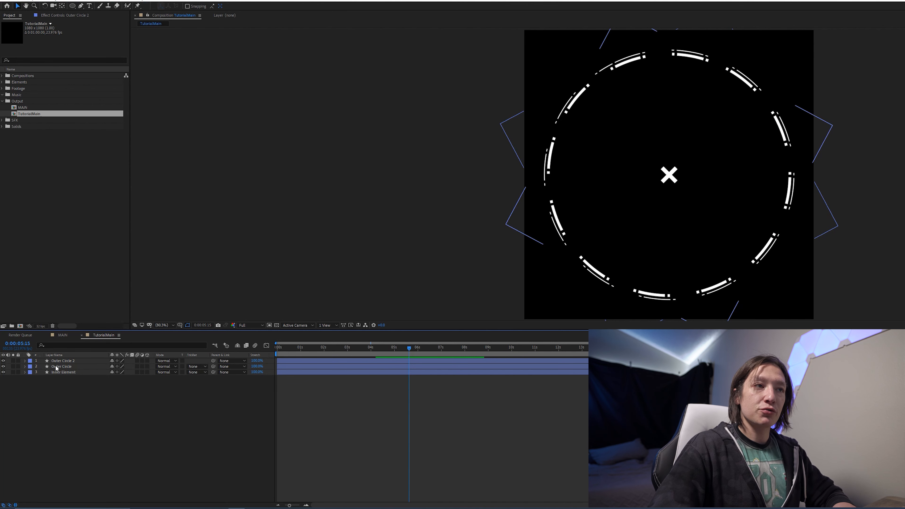
{"action": "double_click", "coordinate": [72, 6]}
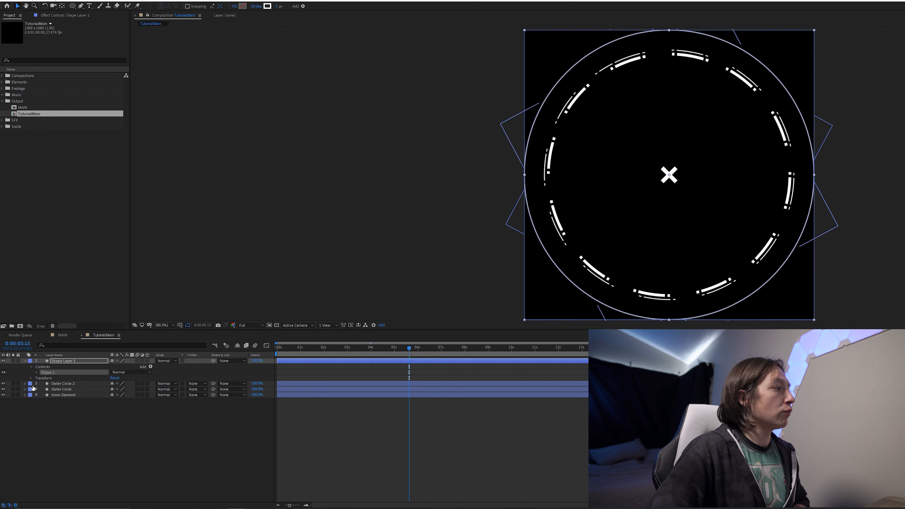
- Set the new ellipse path's size to 500
{"action": "left_click", "coordinate": [36, 372]}
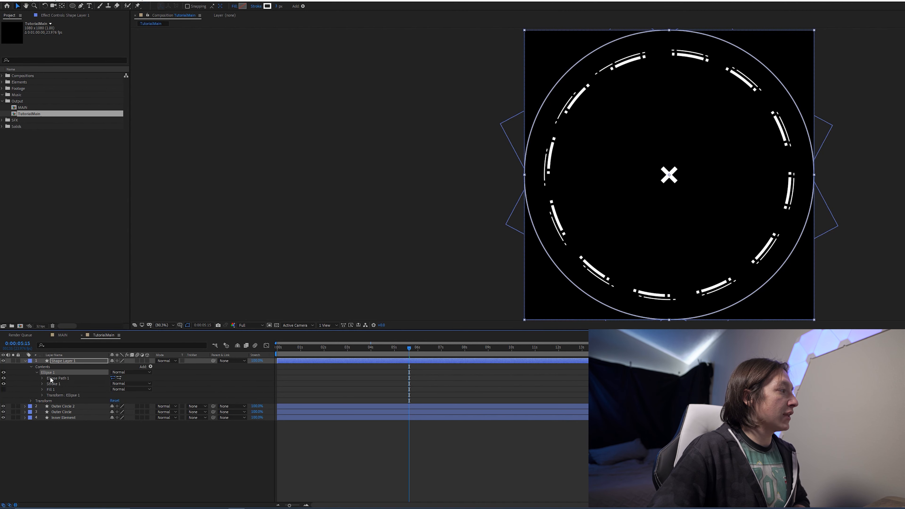
{"action": "left_click", "coordinate": [42, 377]}
{"action": "left_click_drag", "start_coordinate": [121, 383], "coordinate": [97, 384]}
{"action": "left_click", "coordinate": [121, 383]}
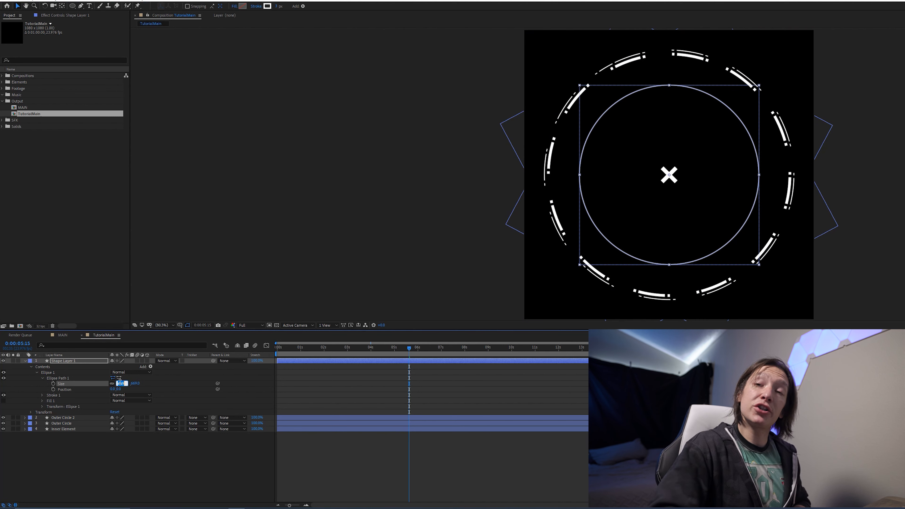
{"action": "type", "text": "500"}
{"action": "key", "text": "Return"}
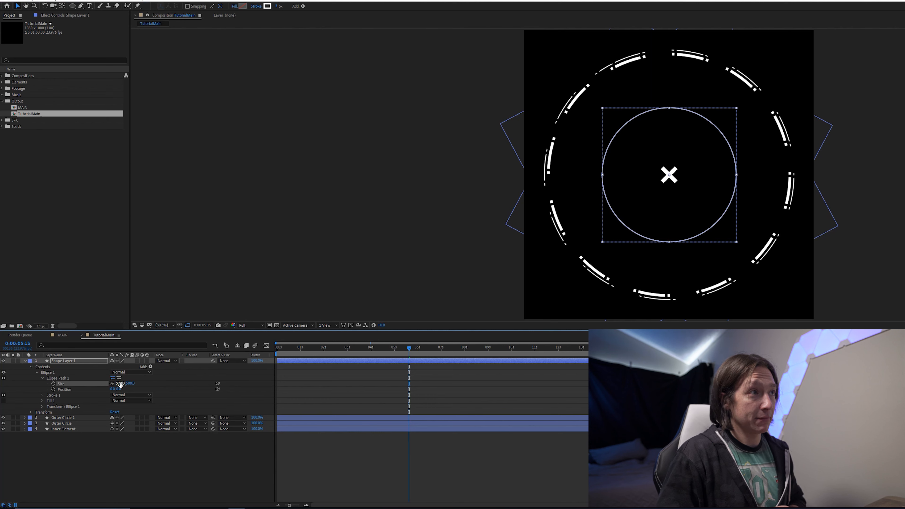
- Add an expression to the new ellipse's Size that starts with seedRandom(index, timeless = true)
{"action": "left_click", "coordinate": [244, 461]}
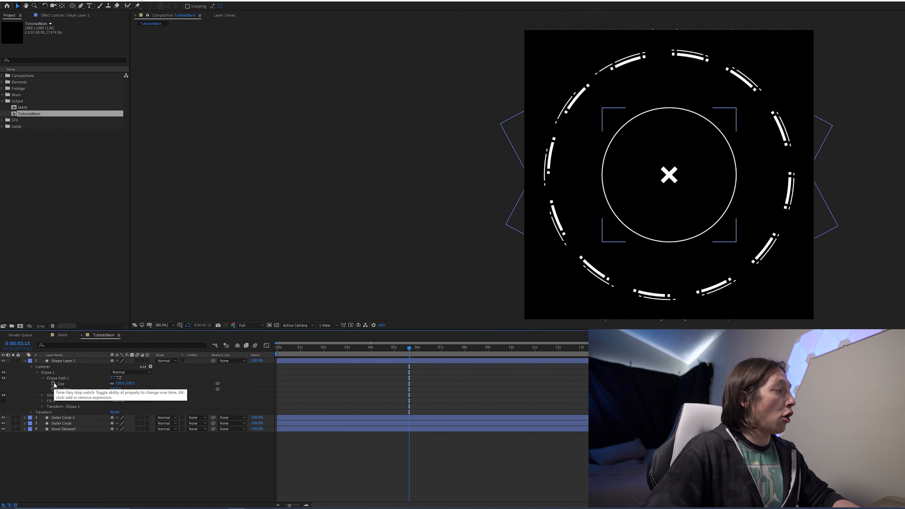
{"action": "left_click", "coordinate": [53, 384], "text": "alt"}
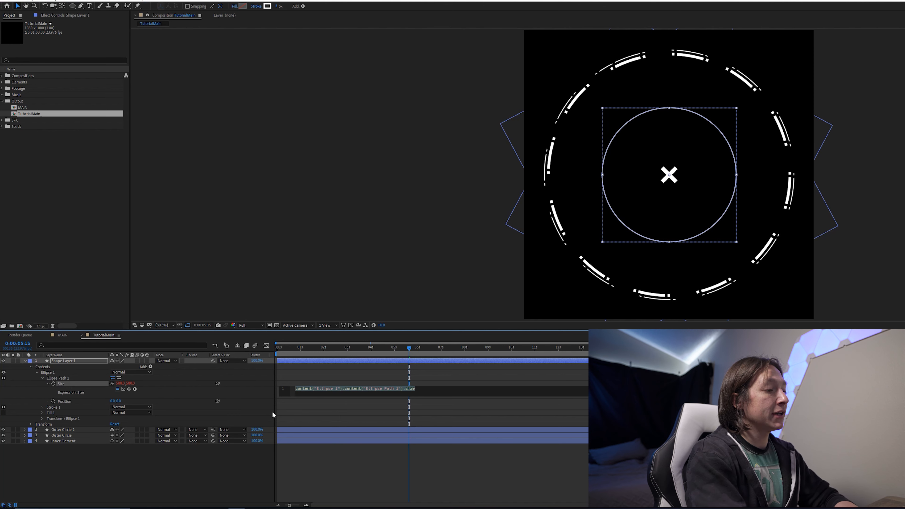
{"action": "type", "text": "seedRAndom"}
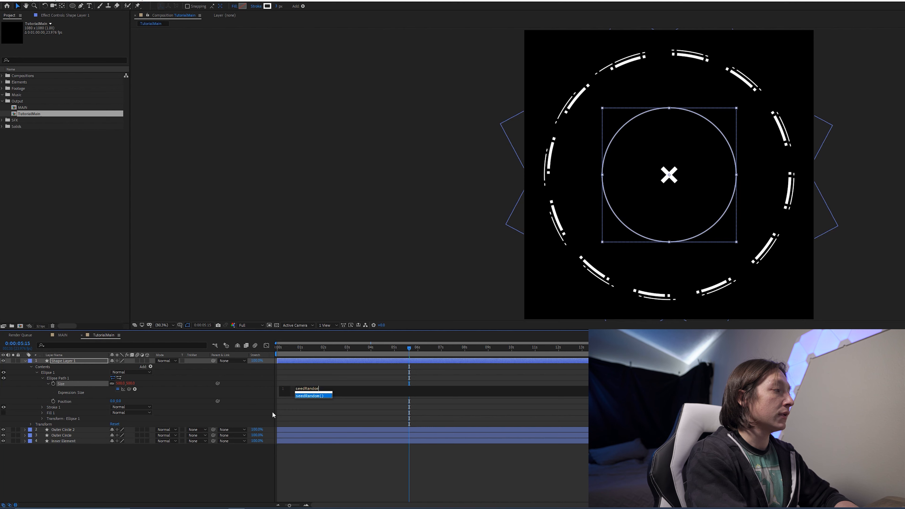
{"action": "key", "text": "Return"}
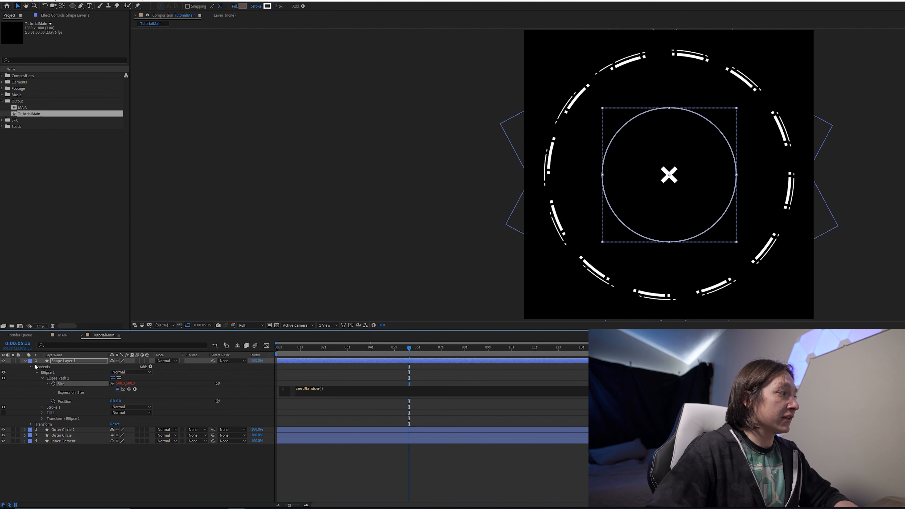
{"action": "type", "text": "index, "}
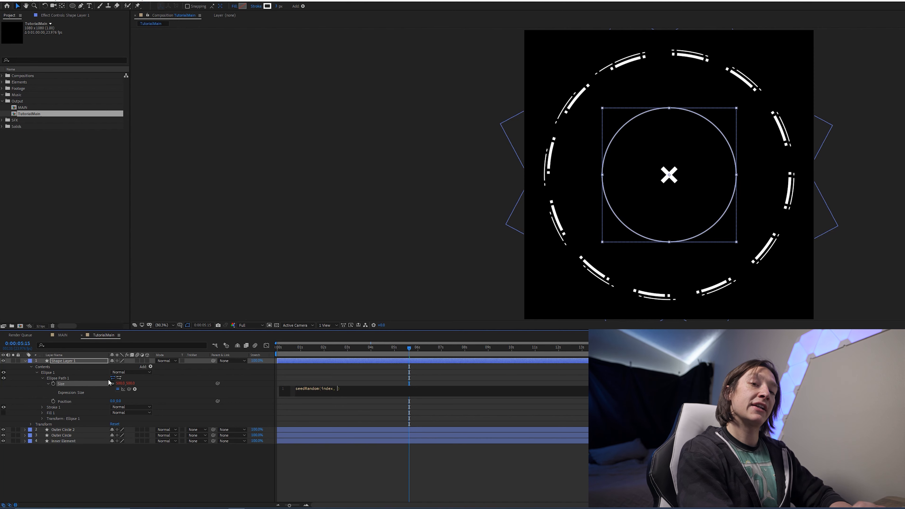
{"action": "type", "text": "timeless = true"}
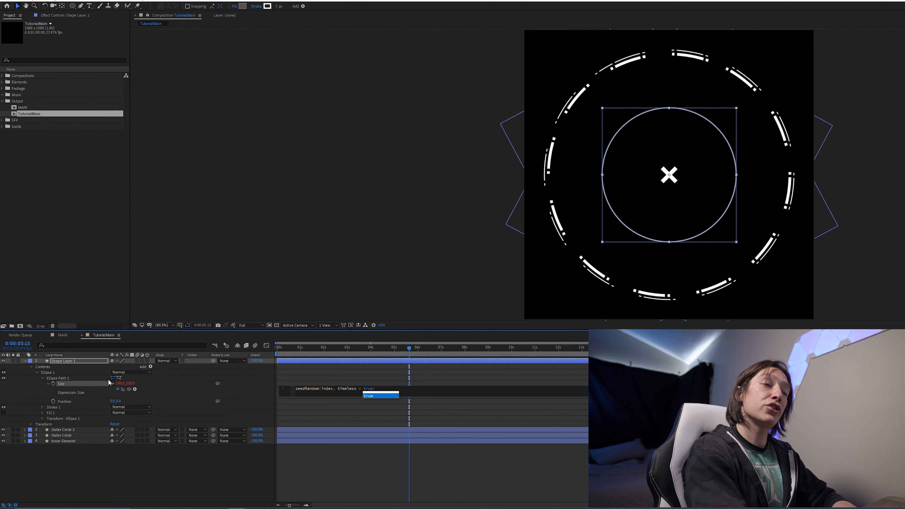
{"action": "type", "text": ")"}
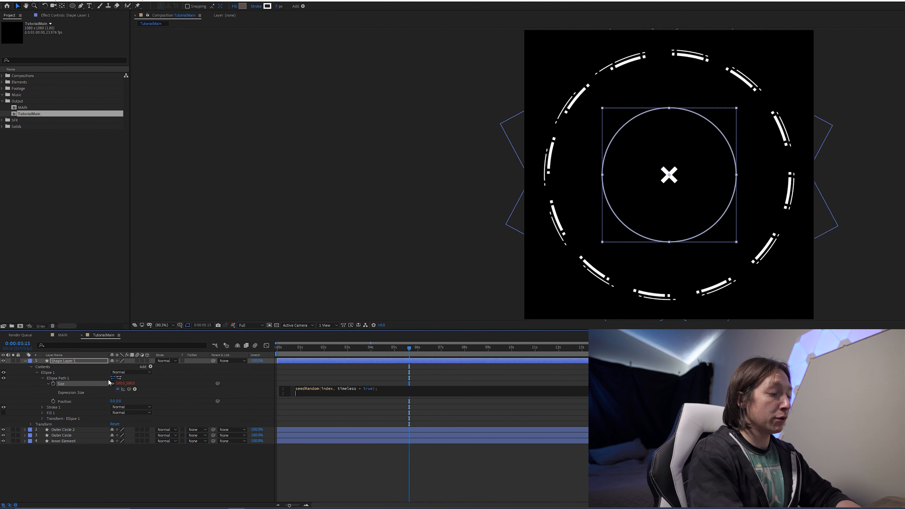
- Extend the Size expression with x = random(300, 800); and return [x,x], fixing the missing equals sign
{"action": "type", "text": "x"}
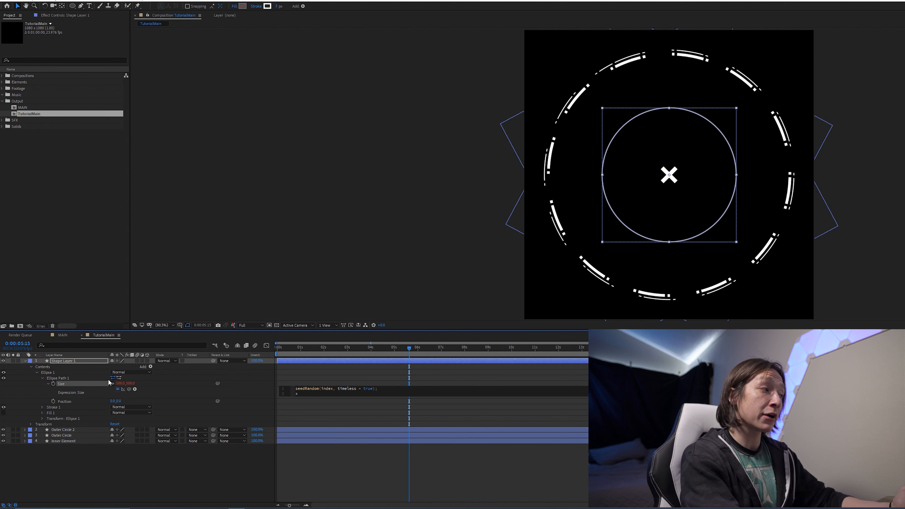
{"action": "left_click_drag", "start_coordinate": [117, 389], "coordinate": [119, 384]}
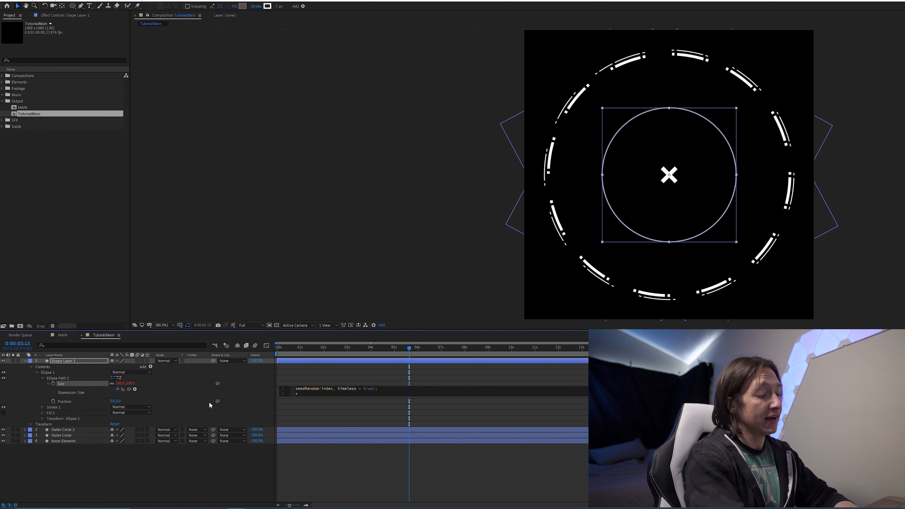
{"action": "type", "text": "random(300,"}
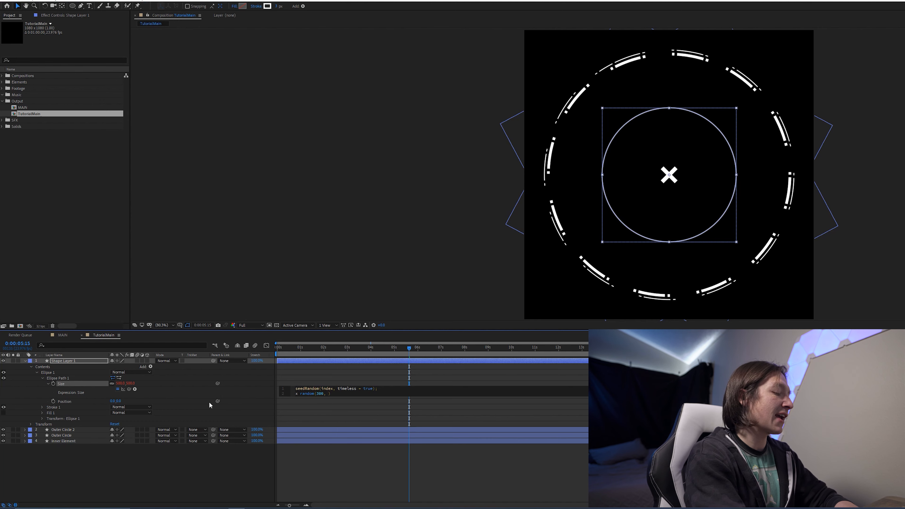
{"action": "type", "text": "00)"}
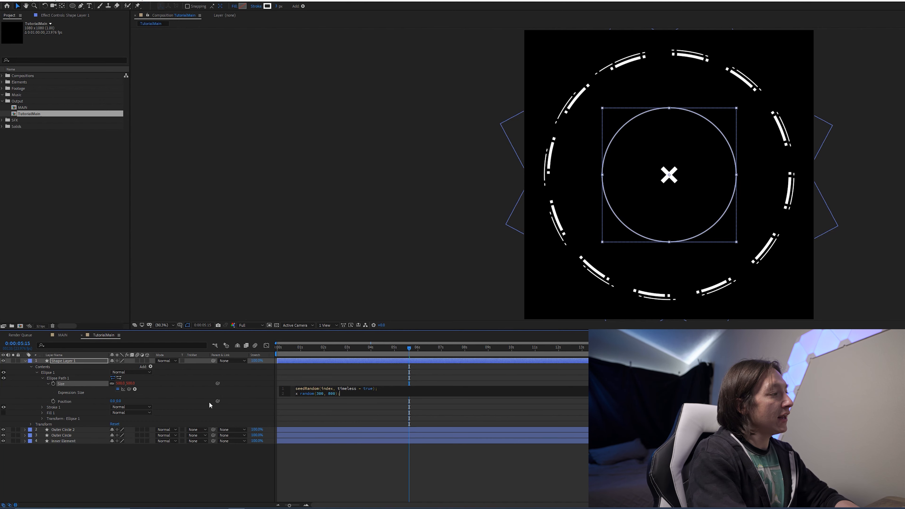
{"action": "type", "text": ";"}
{"action": "key", "text": "Return"}
{"action": "key", "text": "Return"}
{"action": "type", "text": "[x,x"}
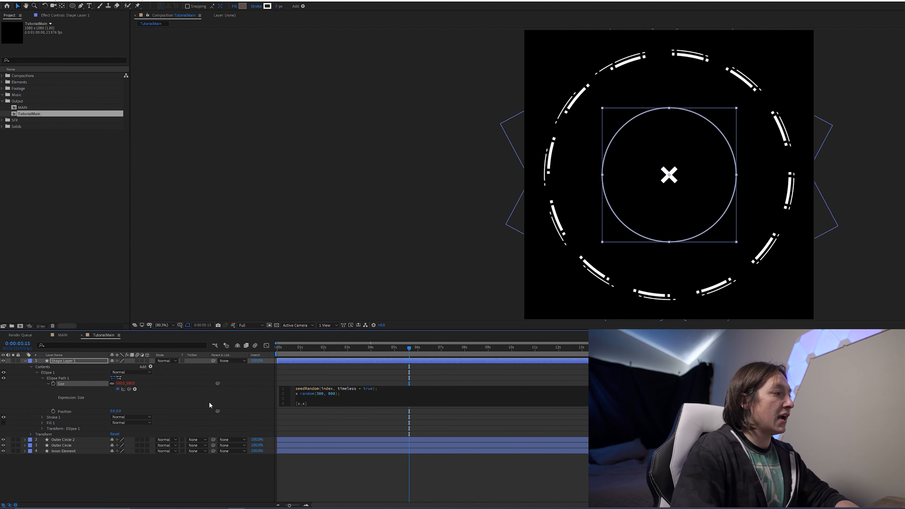
{"action": "key", "text": "KP_Enter"}
{"action": "left_click", "coordinate": [310, 406]}
{"action": "left_click", "coordinate": [310, 408]}
{"action": "type", "text": ";"}
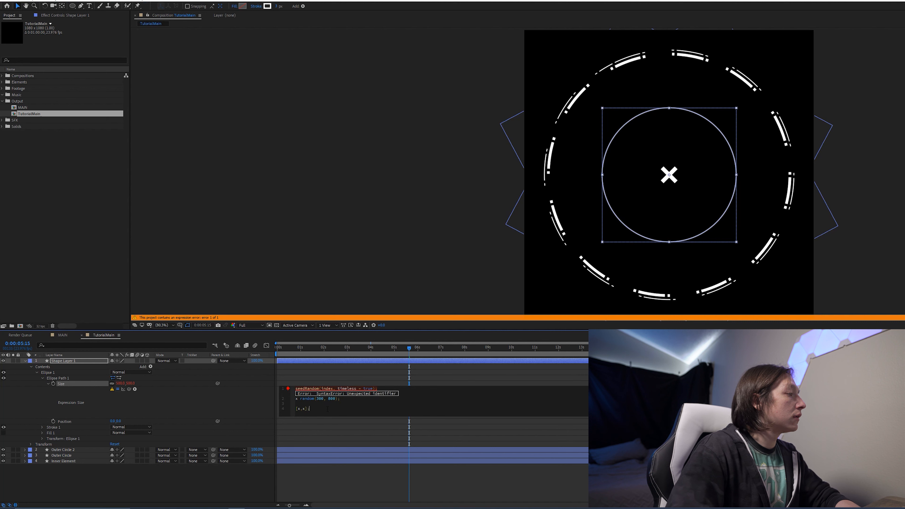
{"action": "key", "text": "KP_Enter"}
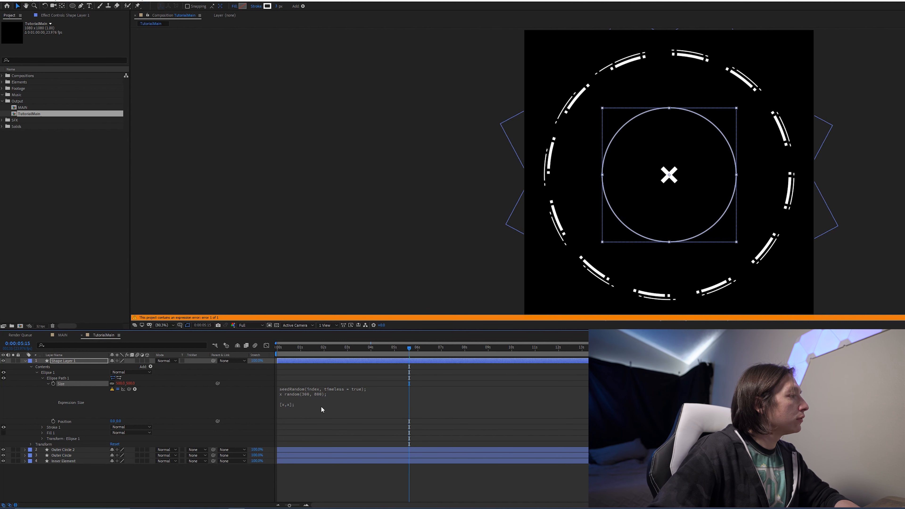
{"action": "left_click", "coordinate": [301, 399]}
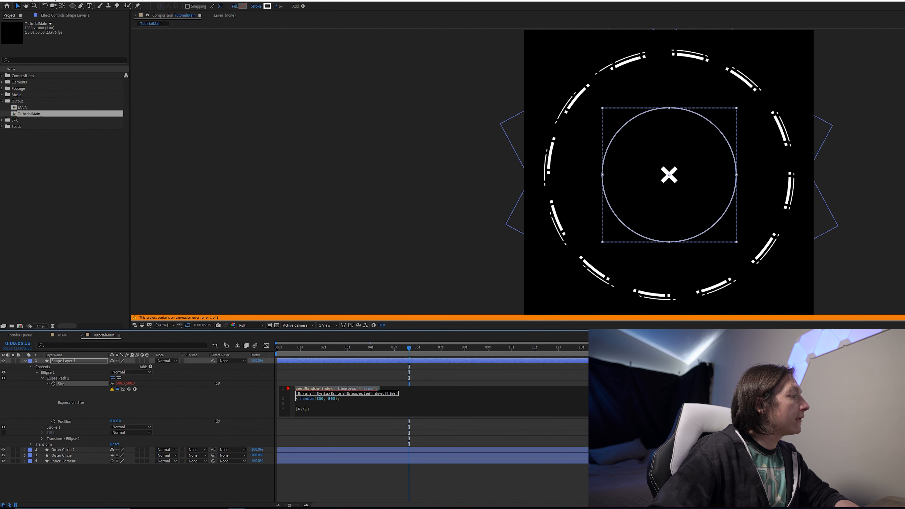
{"action": "type", "text": "="}
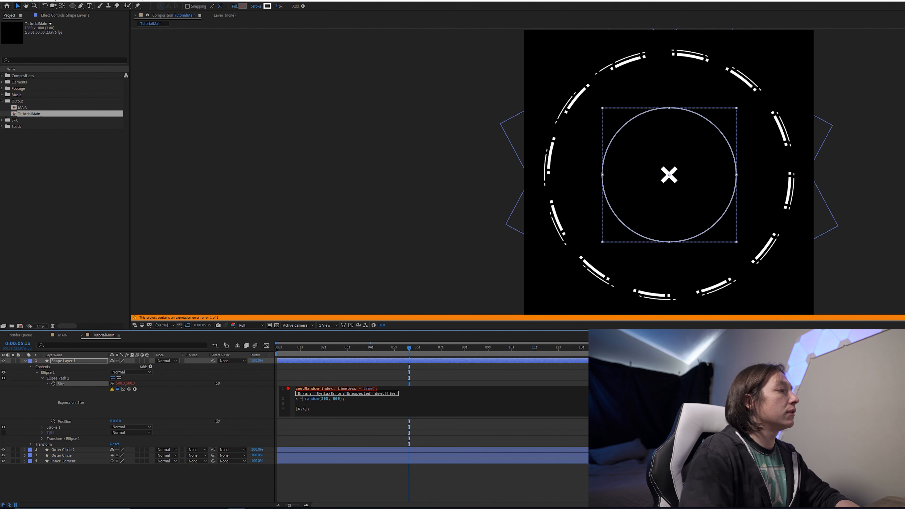
{"action": "key", "text": "KP_Enter"}
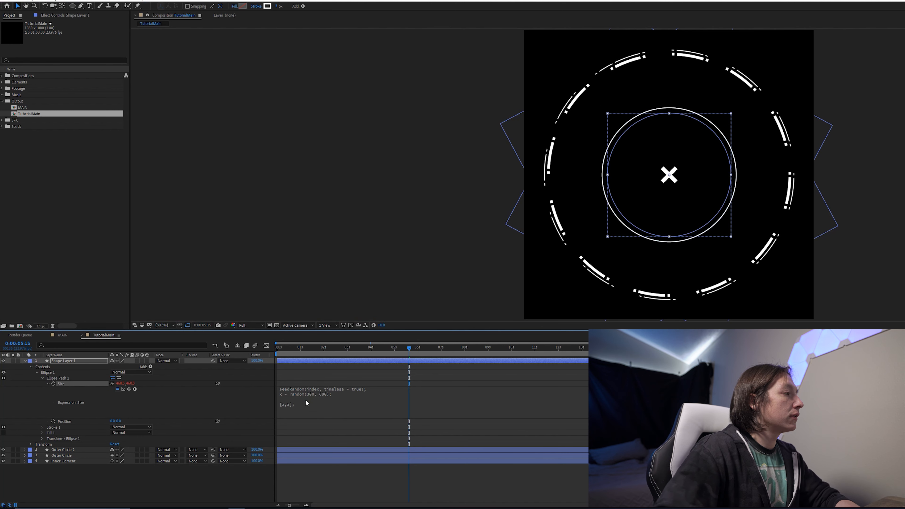
- Scrub the timeline to check the randomized ellipse size
{"action": "left_click_drag", "start_coordinate": [355, 347], "coordinate": [320, 370]}
{"action": "left_click_drag", "start_coordinate": [374, 412], "coordinate": [373, 407]}
{"action": "left_click", "coordinate": [305, 349]}
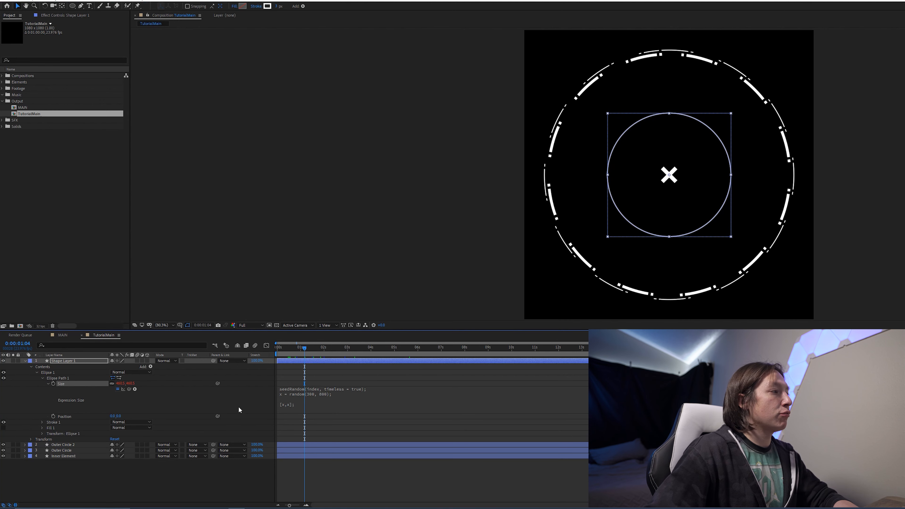
{"action": "left_click", "coordinate": [343, 402]}
{"action": "left_click", "coordinate": [313, 364]}
- Try duplicating the shape layer several times to compare random sizes, then undo the duplicates
{"action": "key", "text": "ctrl+d"}
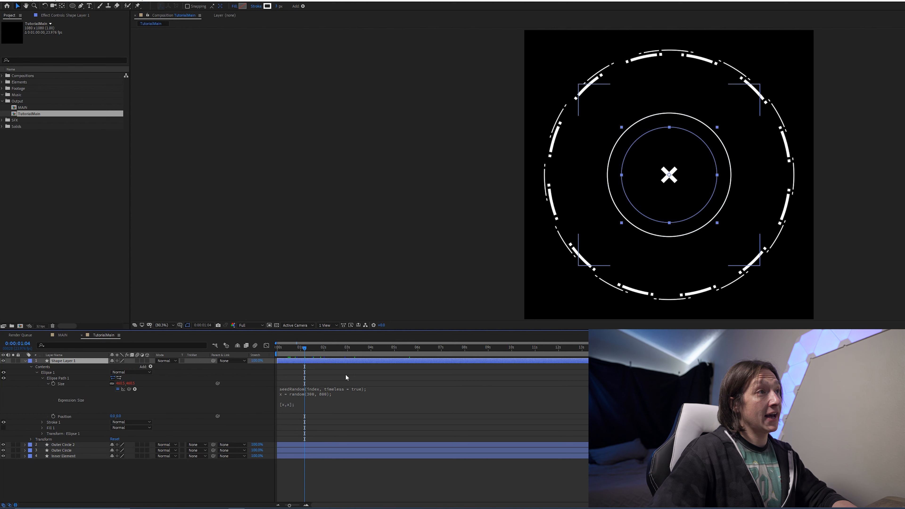
{"action": "key", "text": "ctrl+d"}
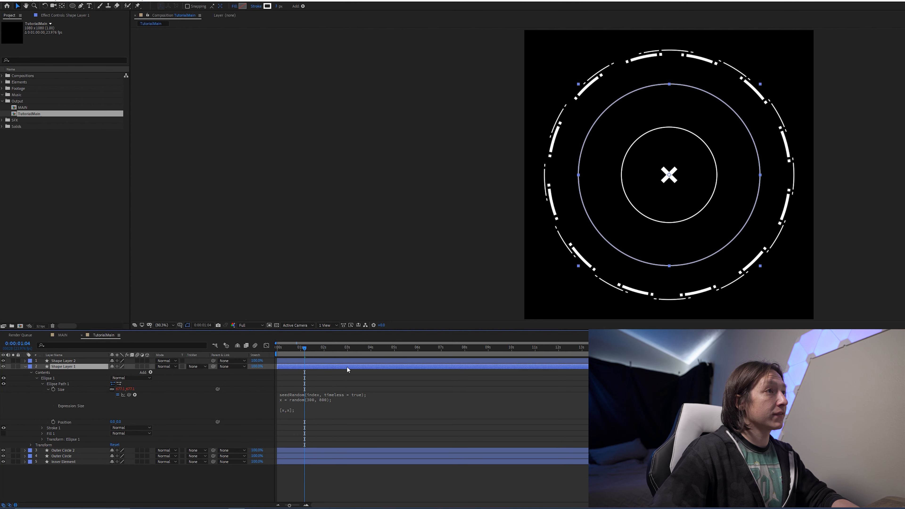
{"action": "key", "text": "ctrl+d"}
{"action": "key", "text": "ctrl+d"}
{"action": "mouse_move", "coordinate": [339, 378]}
{"action": "left_mouse_down"}
{"action": "mouse_move", "coordinate": [365, 354]}
{"action": "mouse_move", "coordinate": [425, 365]}
{"action": "mouse_move", "coordinate": [342, 372]}
{"action": "left_mouse_up"}
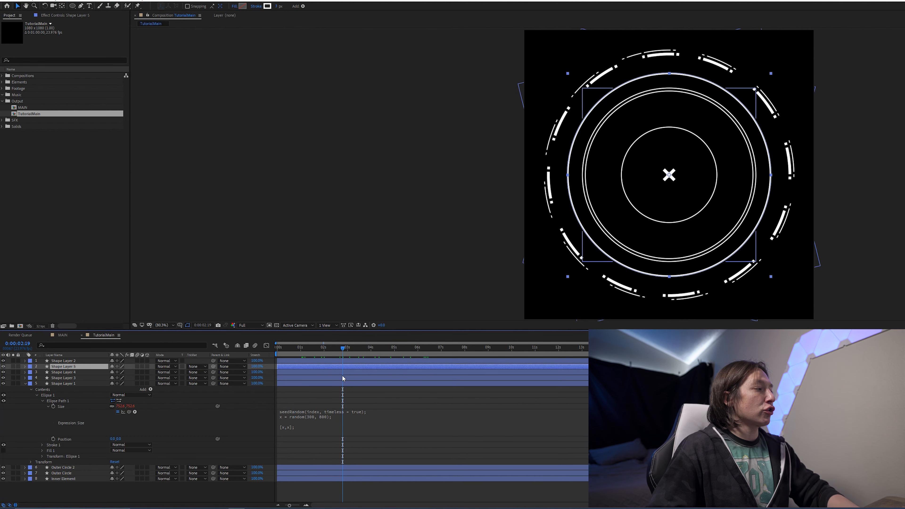
{"action": "key", "text": "ctrl+z"}
{"action": "key", "text": "ctrl+z"}
{"action": "key", "text": "ctrl+z"}
{"action": "key", "text": "ctrl+z"}
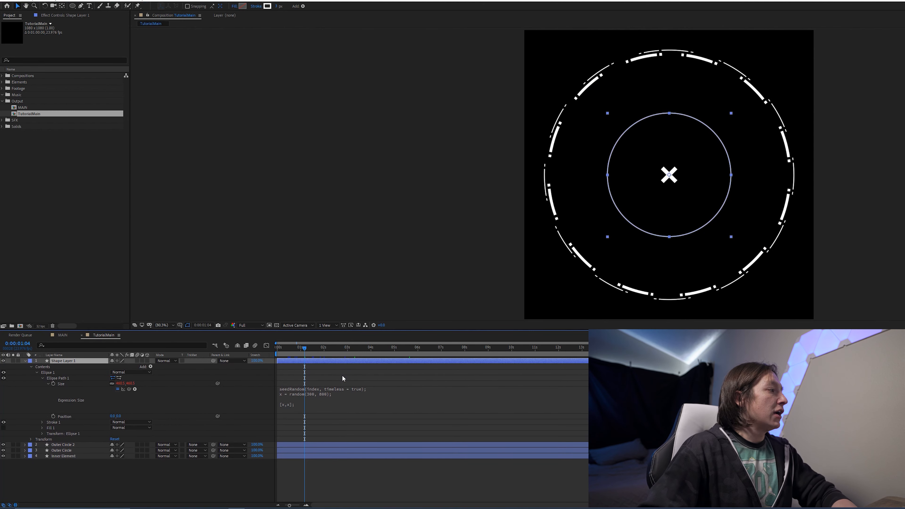
- Add Trim Paths to the ellipse, set its End to 20%, and play the animation
{"action": "left_click", "coordinate": [151, 366]}
{"action": "left_click", "coordinate": [181, 330]}
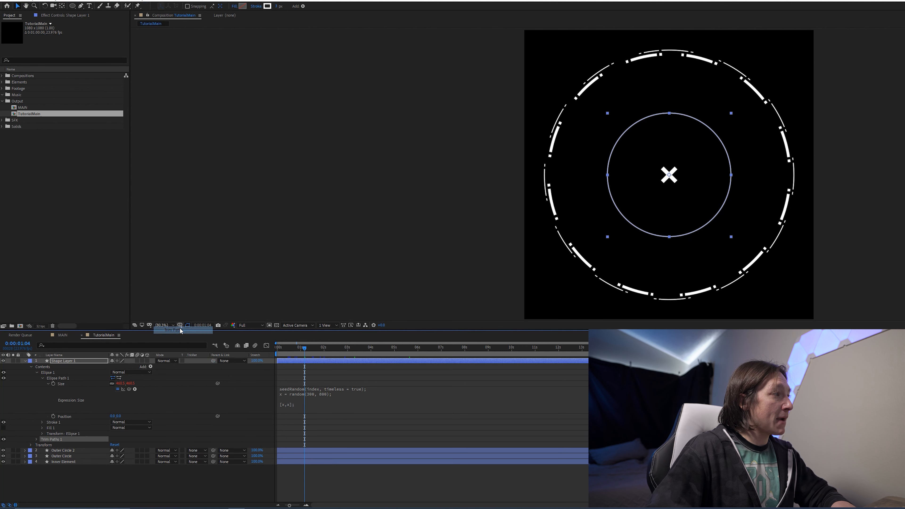
{"action": "left_click", "coordinate": [36, 440]}
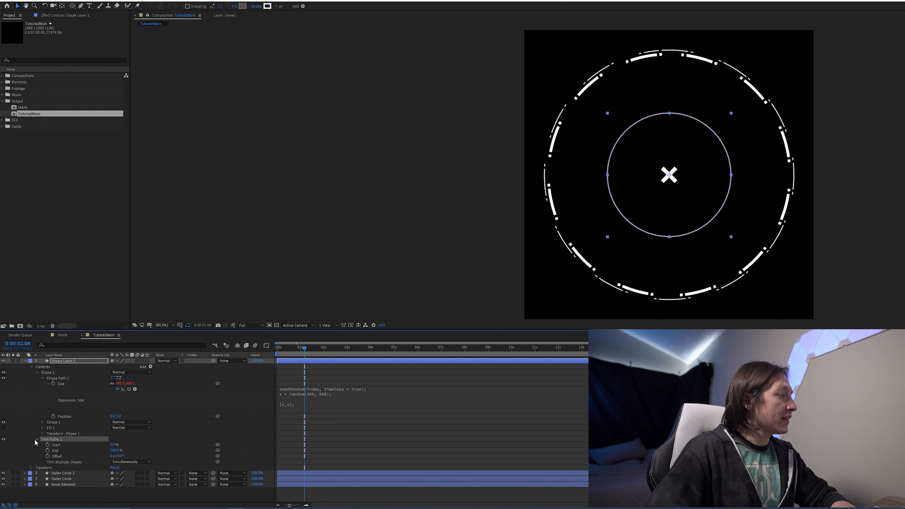
{"action": "left_click", "coordinate": [114, 450]}
{"action": "type", "text": "20"}
{"action": "key", "text": "Return"}
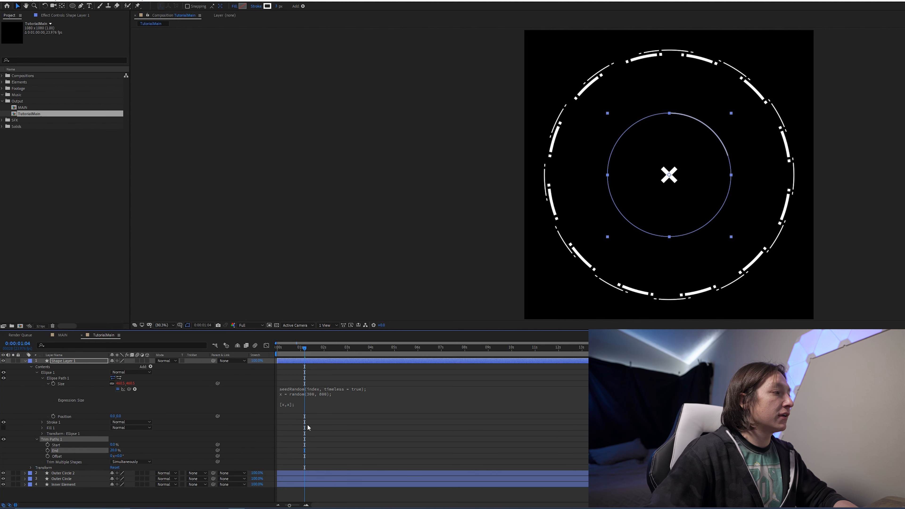
{"action": "left_click", "coordinate": [365, 427]}
{"action": "key", "text": "space"}
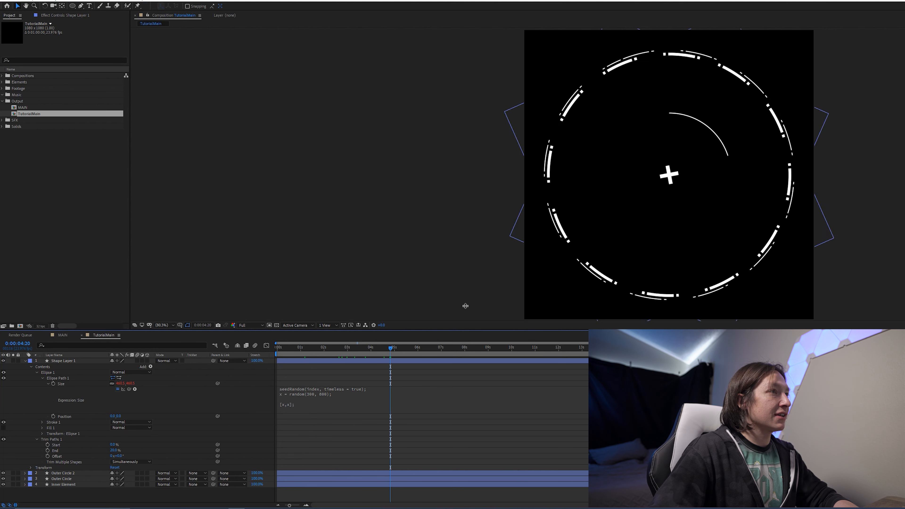
- Try duplicating the trimmed shape layer four times to compare random arcs, then undo the duplicates
{"action": "left_click", "coordinate": [67, 362]}
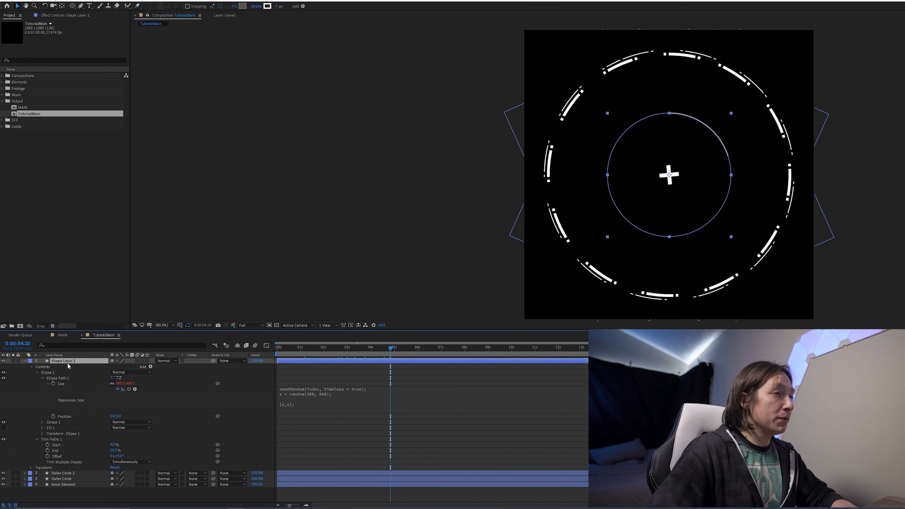
{"action": "key", "text": "ctrl+d"}
{"action": "key", "text": "ctrl+d"}
{"action": "key", "text": "ctrl+d"}
{"action": "key", "text": "ctrl+d"}
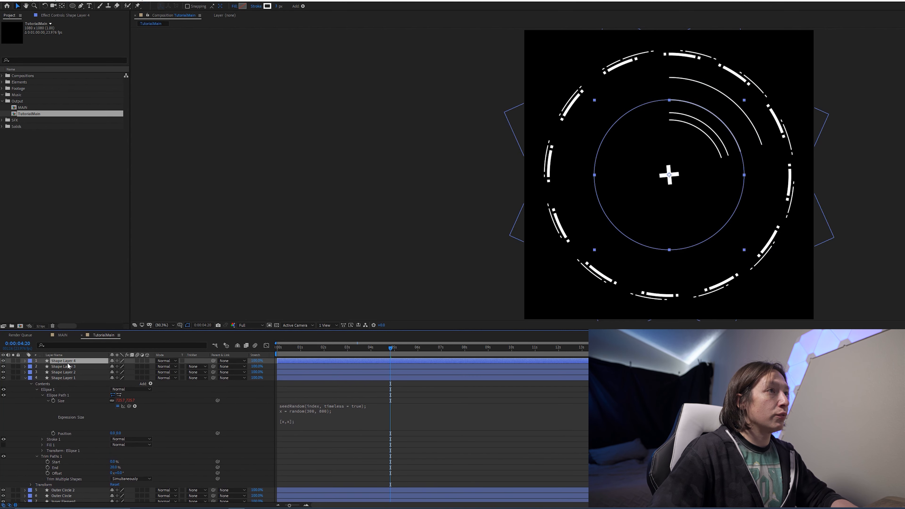
{"action": "left_click", "coordinate": [410, 418]}
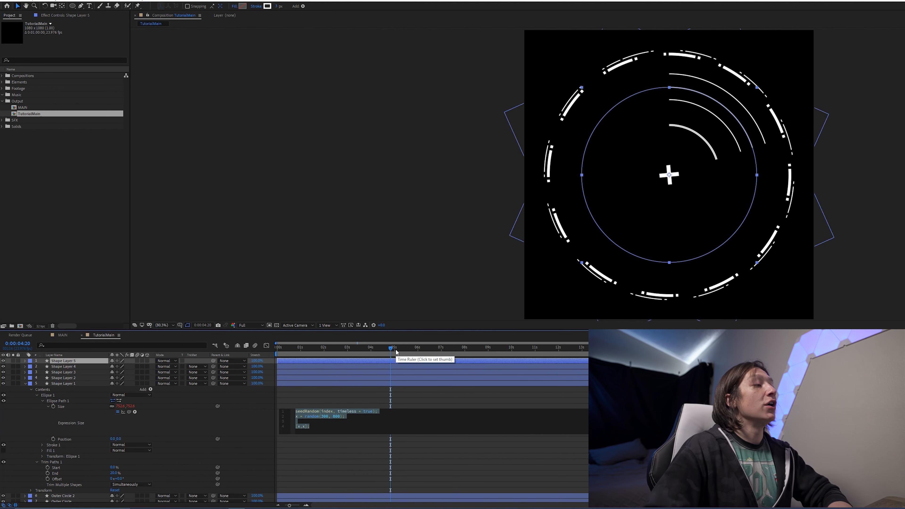
{"action": "left_click", "coordinate": [270, 408]}
{"action": "key", "text": "ctrl+z"}
{"action": "key", "text": "ctrl+z"}
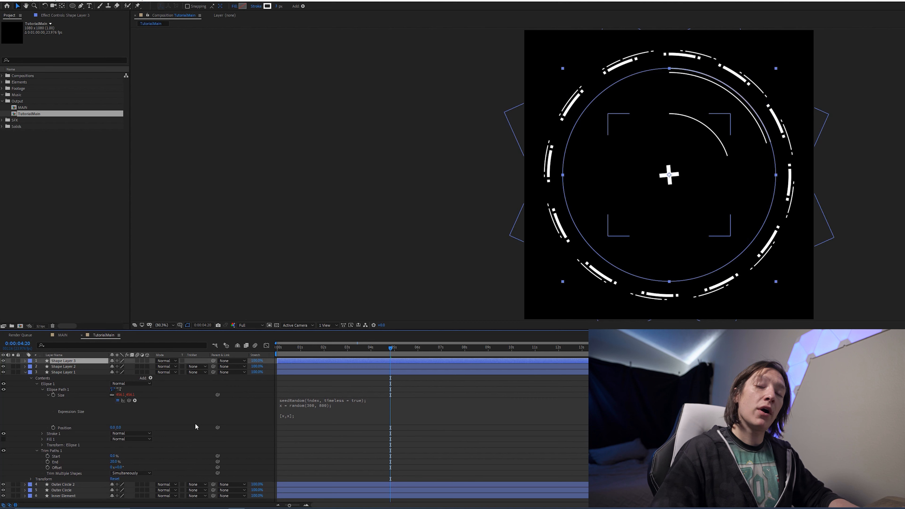
{"action": "key", "text": "ctrl+z"}
{"action": "key", "text": "ctrl+z"}
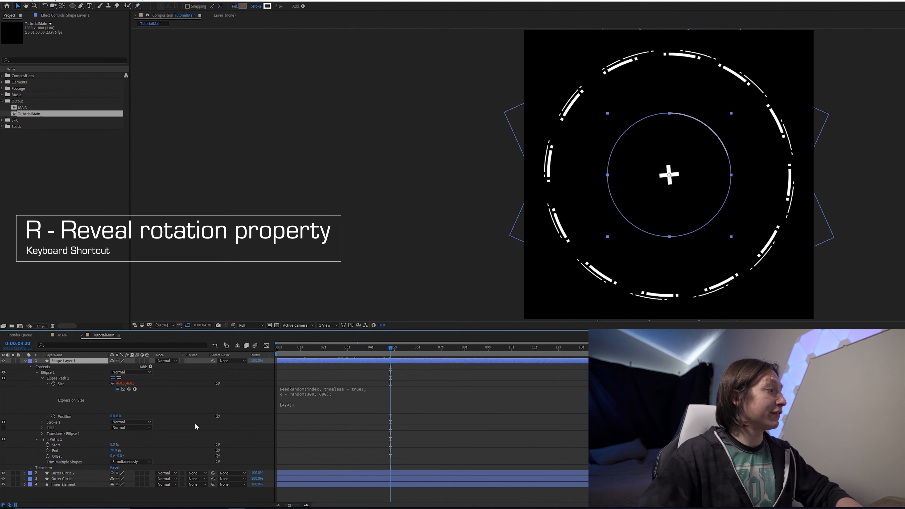
- Add an expression to the shape layer's Rotation: seedRandom(index, timeless = true); random(0,360);
{"action": "key", "text": "r"}
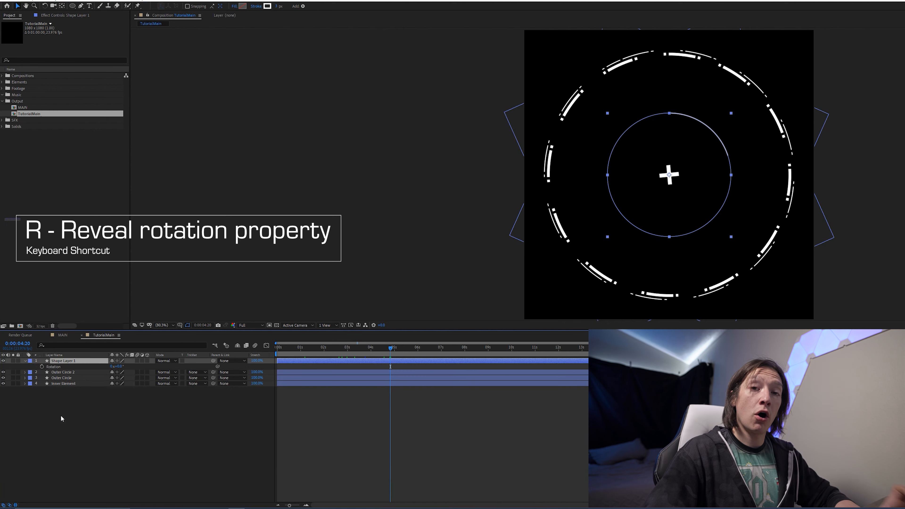
{"action": "left_click", "coordinate": [42, 367], "text": "alt"}
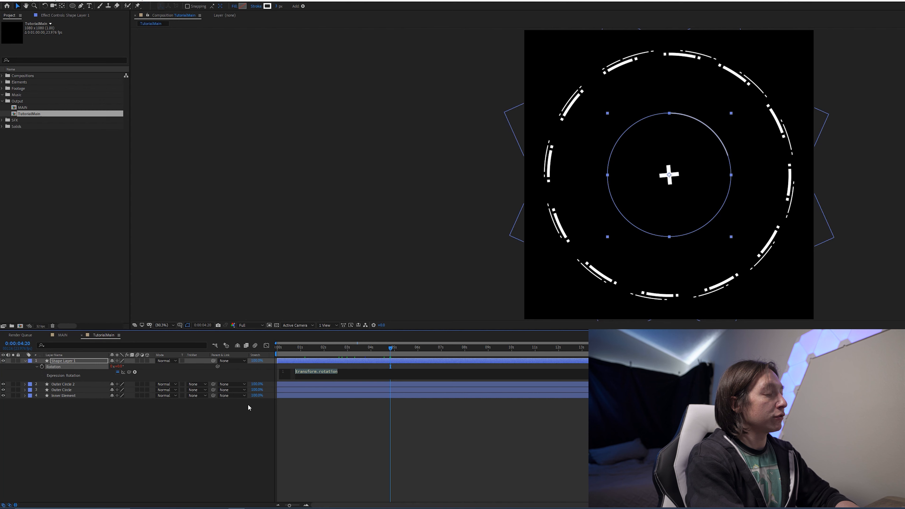
{"action": "type", "text": "seedRandom("}
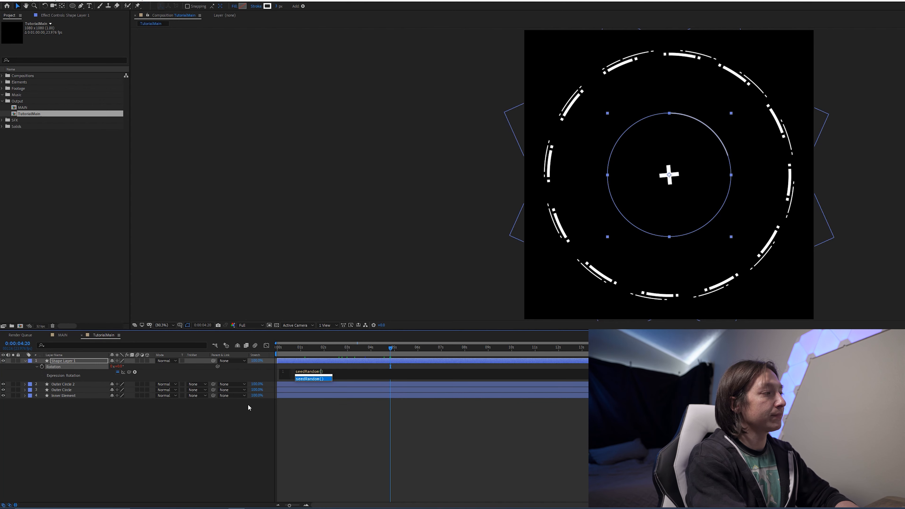
{"action": "key", "text": "Return"}
{"action": "type", "text": "index, timeless "}
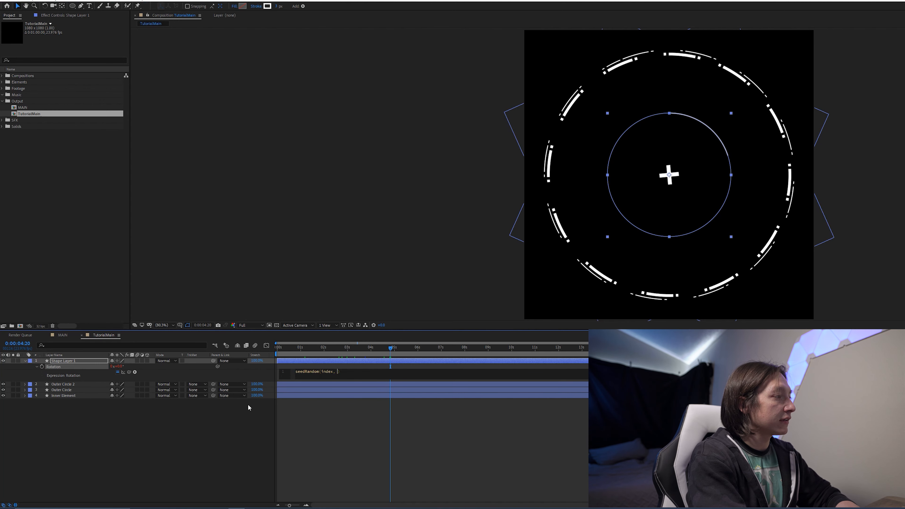
{"action": "type", "text": "= true); "}
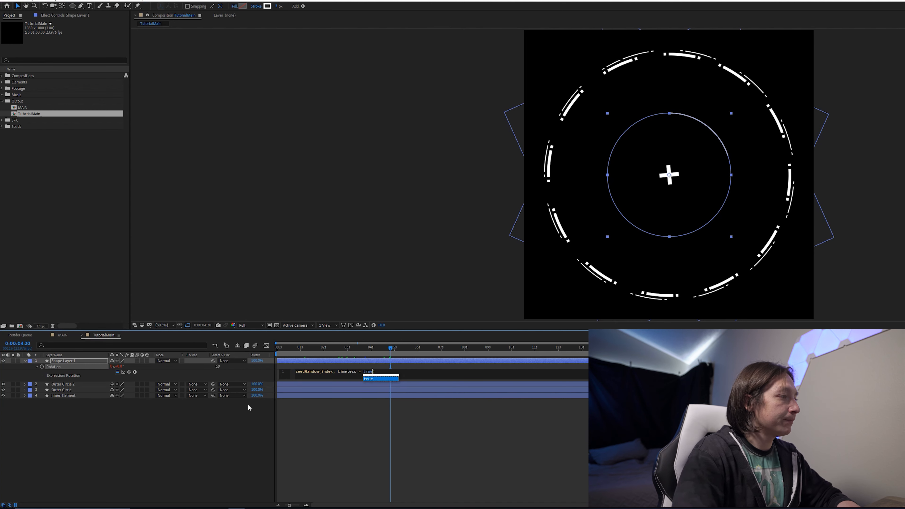
{"action": "type", "text": "rand"}
{"action": "key", "text": "Return"}
{"action": "type", "text": "0,360);"}
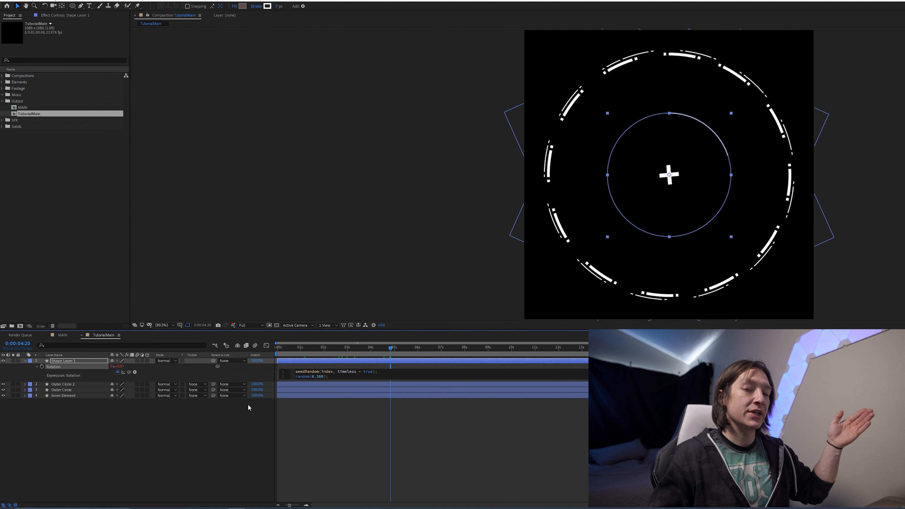
{"action": "left_click", "coordinate": [247, 404]}
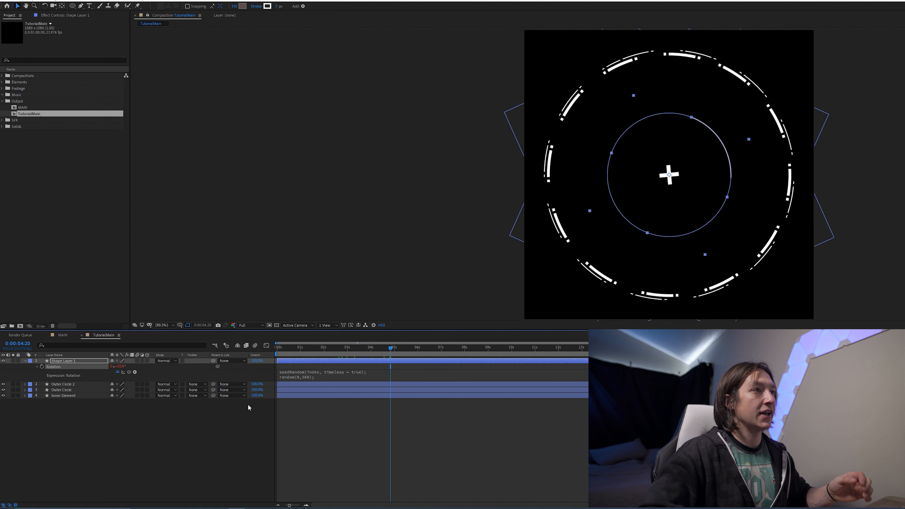
- Try duplicating the shape layer several times to compare random rotations, then undo the duplicates
{"action": "left_click", "coordinate": [417, 359]}
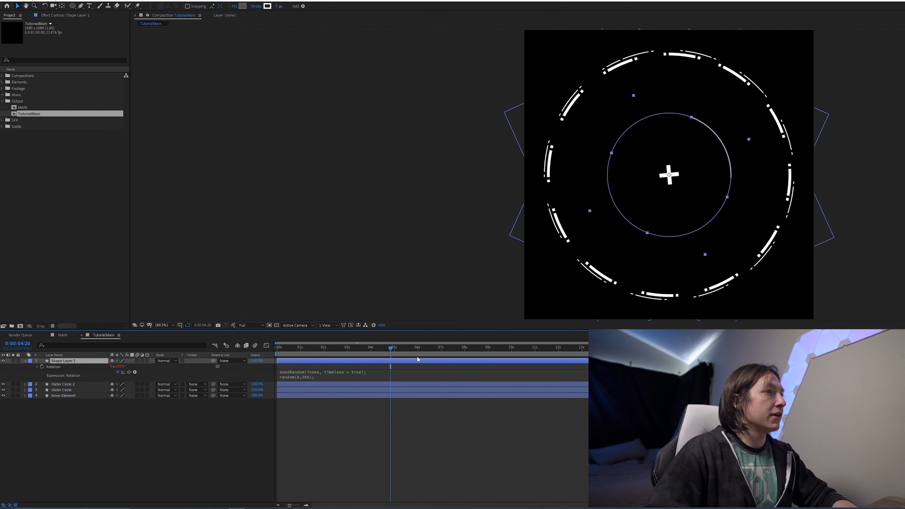
{"action": "mouse_move", "coordinate": [397, 353]}
{"action": "left_mouse_down"}
{"action": "mouse_move", "coordinate": [416, 359]}
{"action": "mouse_move", "coordinate": [370, 360]}
{"action": "mouse_move", "coordinate": [387, 360]}
{"action": "left_mouse_up"}
{"action": "left_click", "coordinate": [324, 428]}
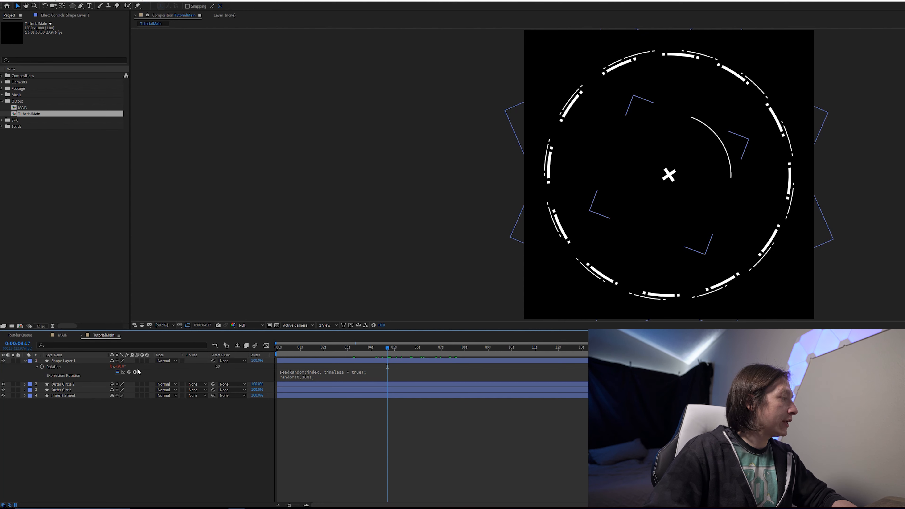
{"action": "left_click", "coordinate": [284, 362]}
{"action": "key", "text": "ctrl+d"}
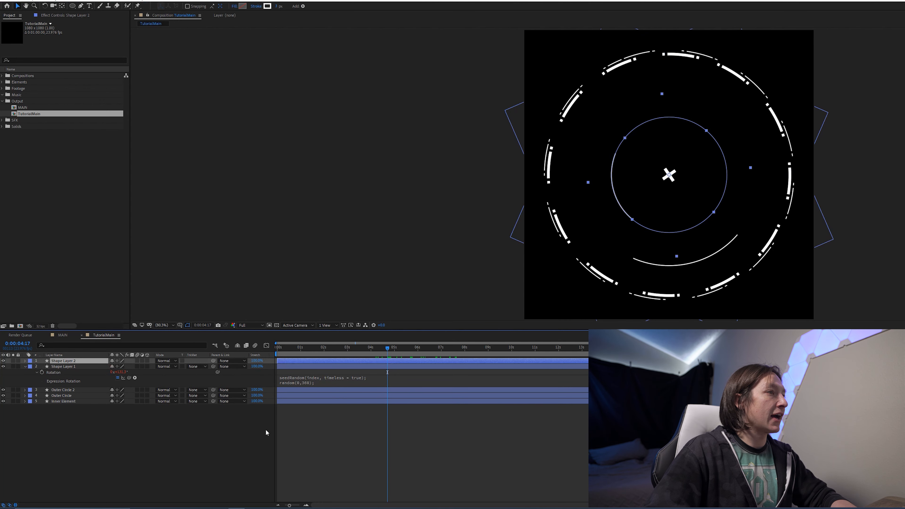
{"action": "left_click", "coordinate": [188, 474]}
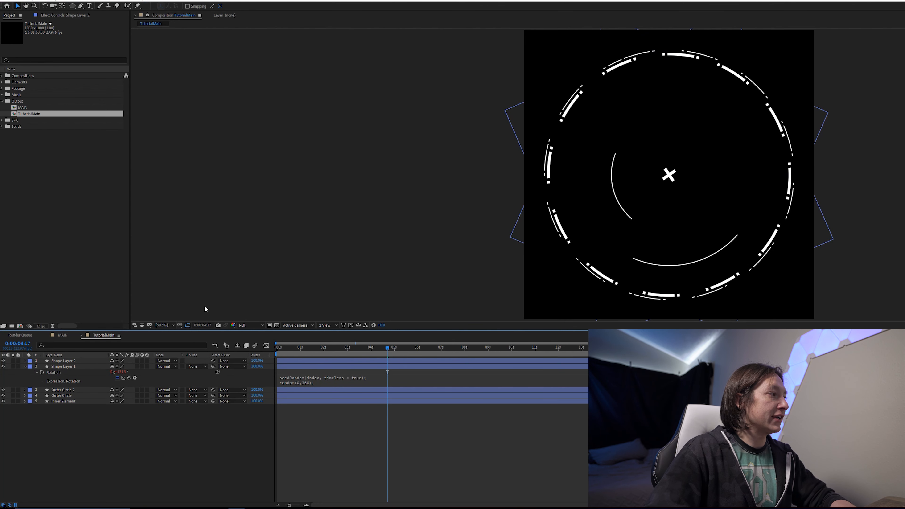
{"action": "left_click", "coordinate": [71, 361]}
{"action": "key", "text": "ctrl+d"}
{"action": "key", "text": "ctrl+d"}
{"action": "key", "text": "ctrl+d"}
{"action": "key", "text": "ctrl+d"}
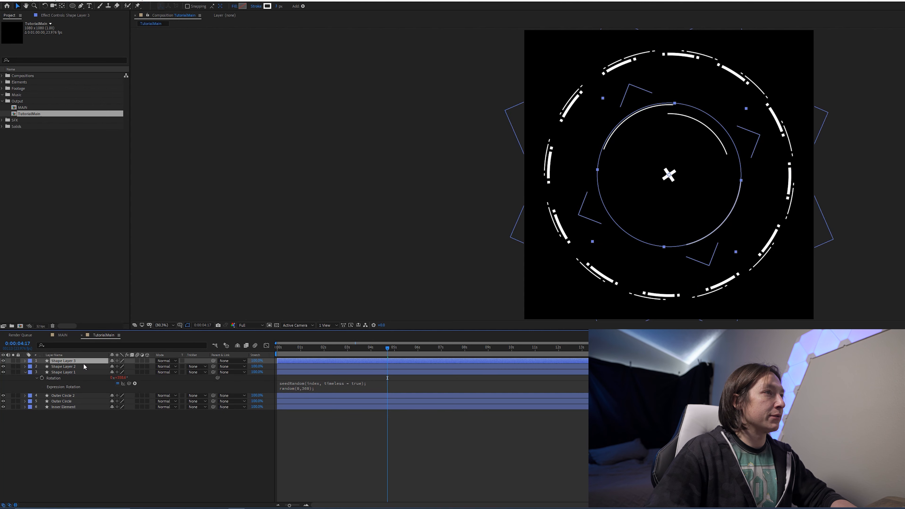
{"action": "key", "text": "ctrl+d"}
{"action": "key", "text": "ctrl+d"}
{"action": "key", "text": "ctrl+d"}
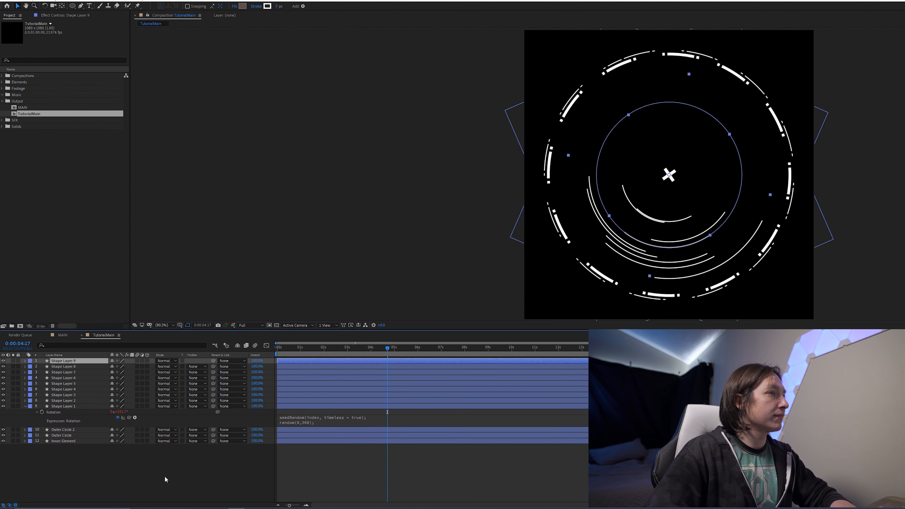
{"action": "left_click", "coordinate": [226, 451]}
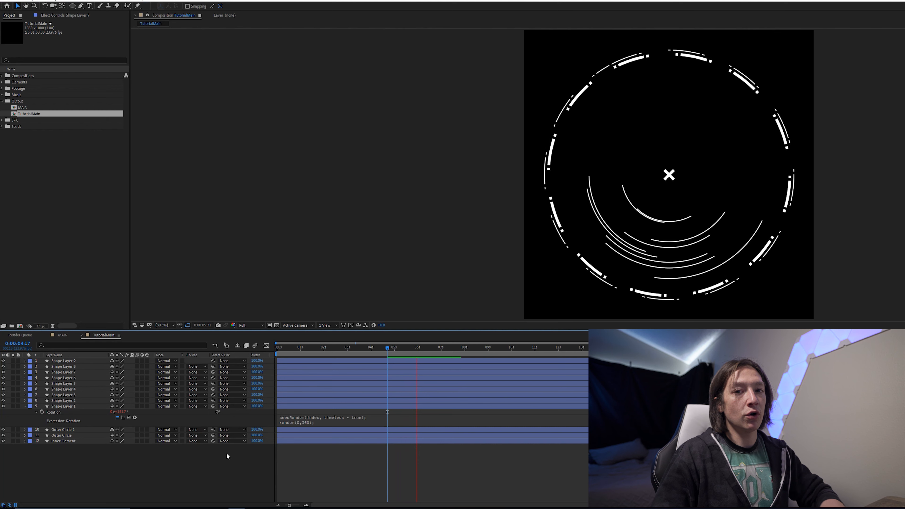
{"action": "key", "text": "ctrl+z"}
{"action": "key", "text": "ctrl+z"}
{"action": "key", "text": "ctrl+z"}
{"action": "key", "text": "ctrl+z"}
{"action": "key", "text": "ctrl+z"}
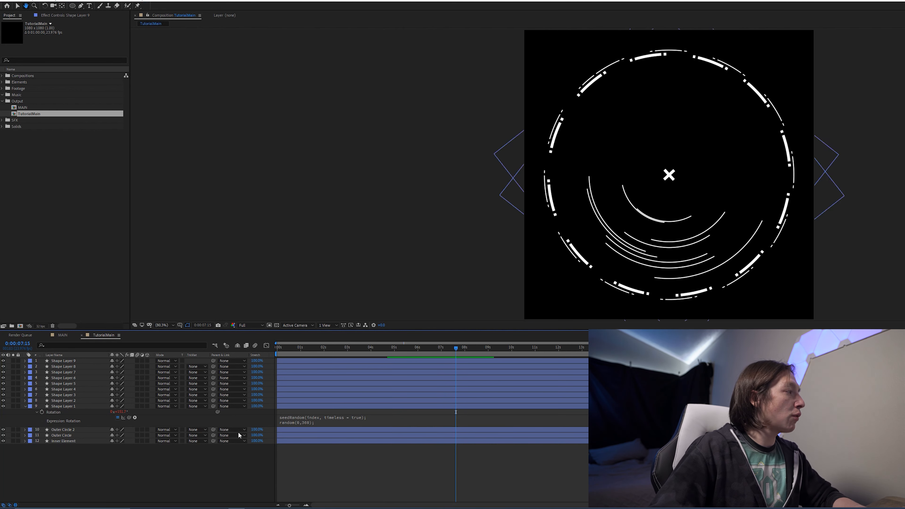
{"action": "key", "text": "ctrl+z"}
{"action": "key", "text": "ctrl+z"}
{"action": "key", "text": "ctrl+z"}
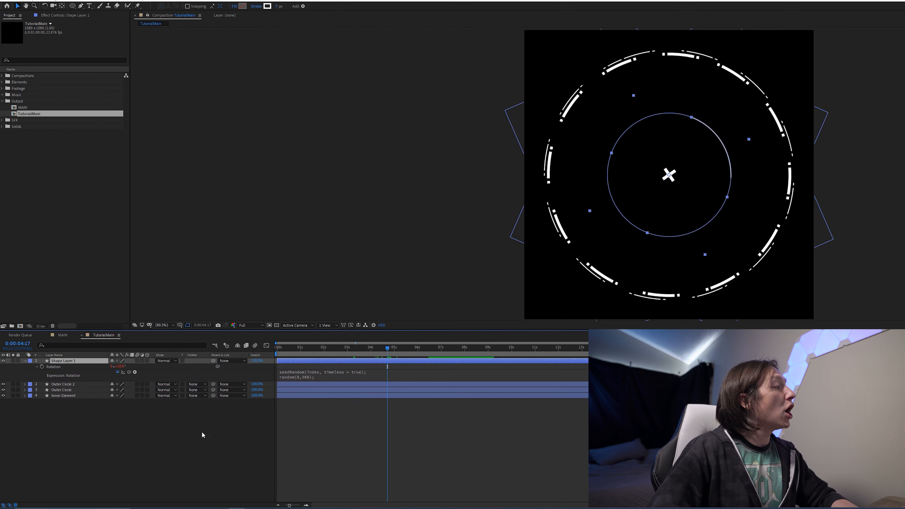
- Edit the rotation expression to store the random angle as x and add a line time*3 + x for continuous spin
{"action": "left_click", "coordinate": [328, 378]}
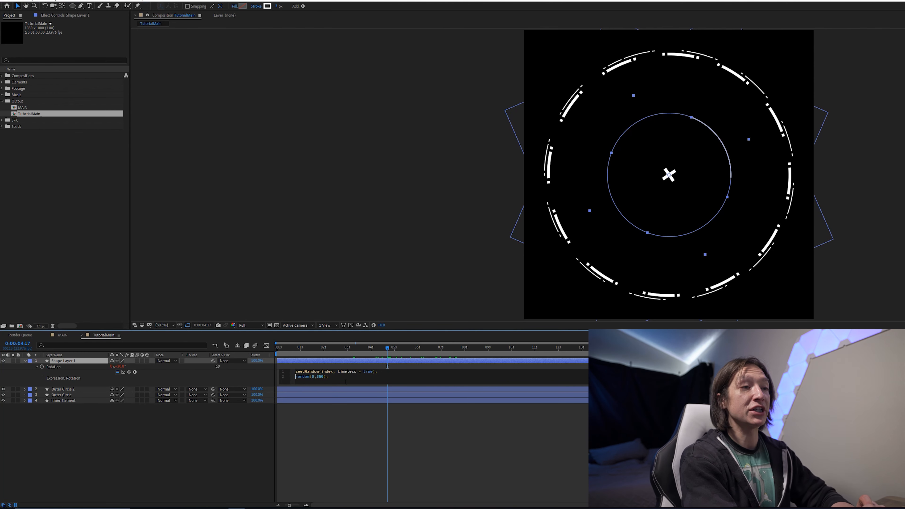
{"action": "type", "text": "x ="}
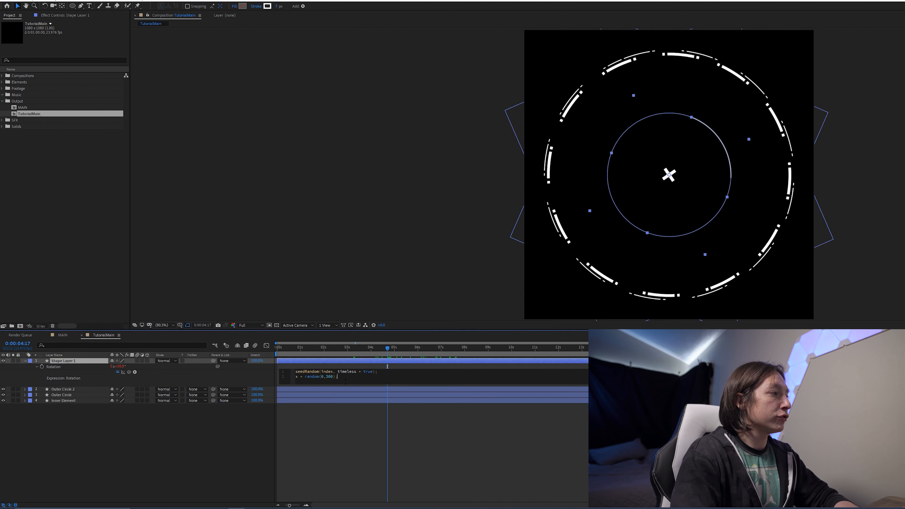
{"action": "key", "text": "Return"}
{"action": "key", "text": "Return"}
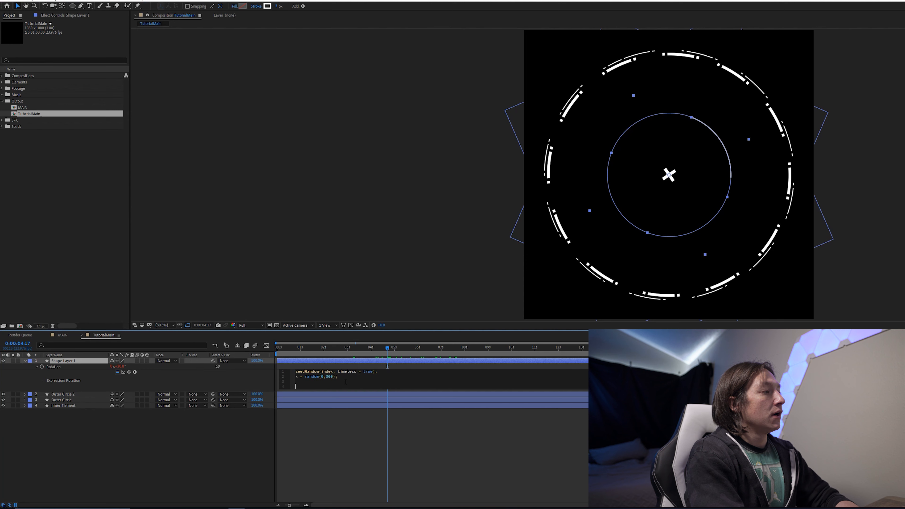
{"action": "type", "text": "time*3 + x"}
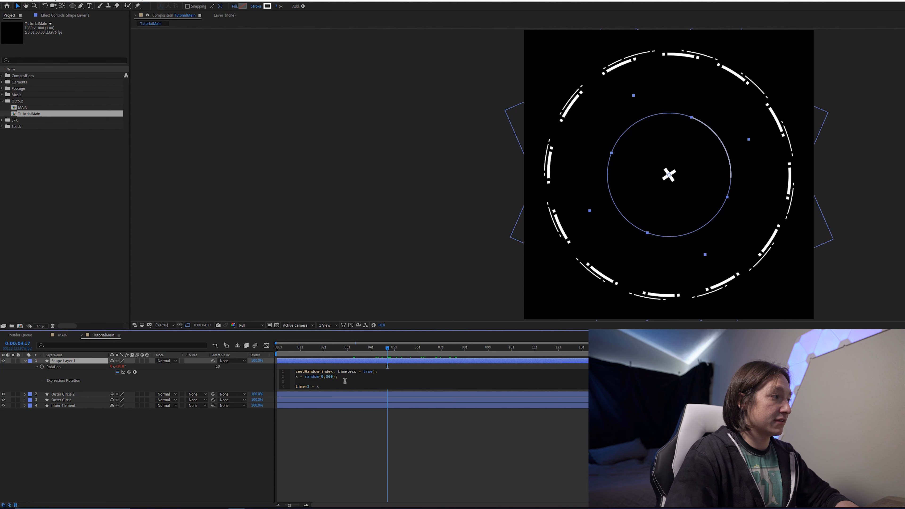
{"action": "key", "text": "KP_Enter"}
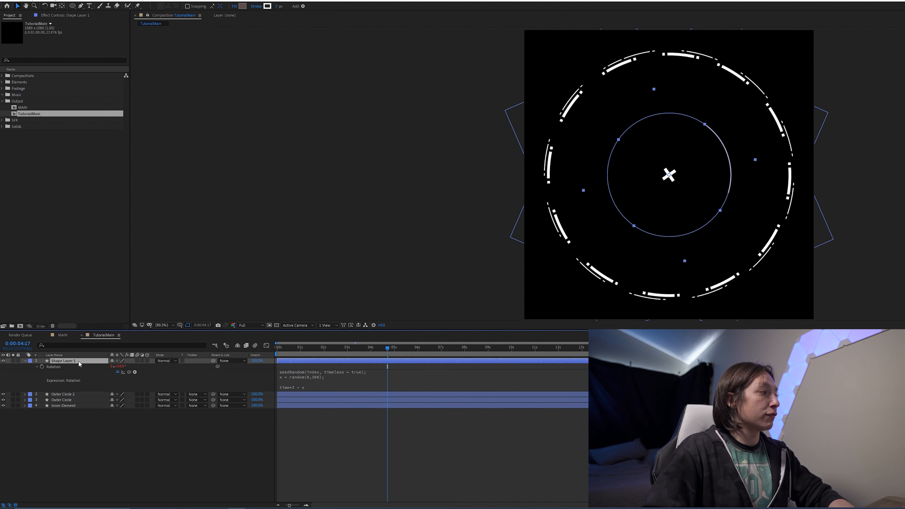
- Try duplicating the layer three times and playing the spinning arcs, then undo the duplicates
{"action": "key", "text": "ctrl+d"}
{"action": "key", "text": "ctrl+d"}
{"action": "key", "text": "ctrl+d"}
{"action": "key", "text": "ctrl+d"}
{"action": "key", "text": "ctrl+d"}
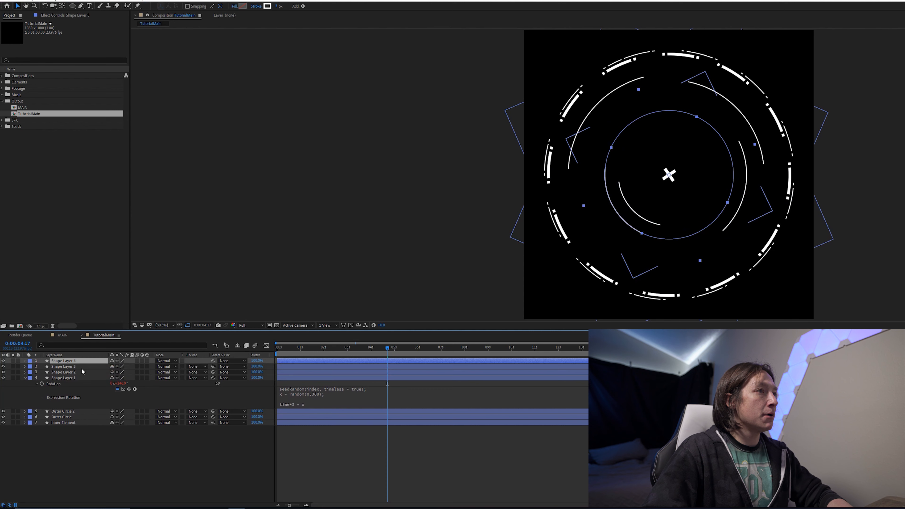
{"action": "left_click", "coordinate": [172, 461]}
{"action": "key", "text": "space"}
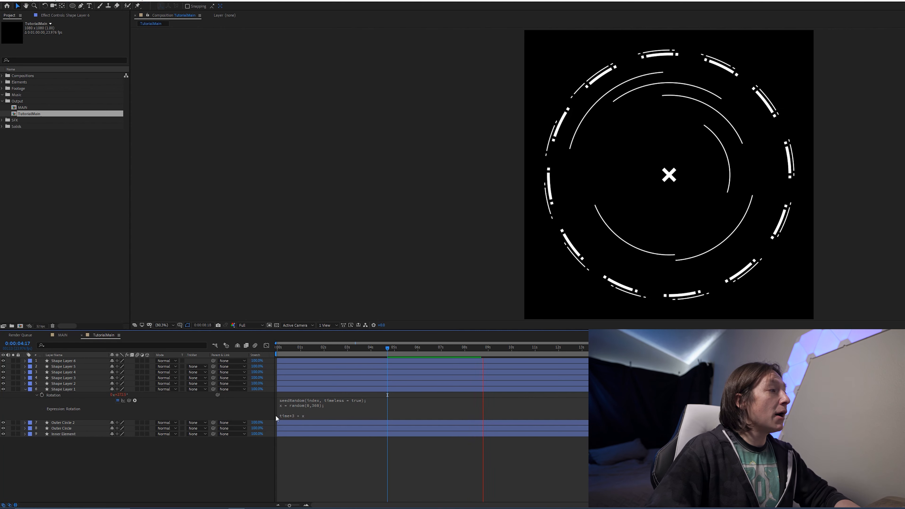
{"action": "left_click", "coordinate": [324, 353]}
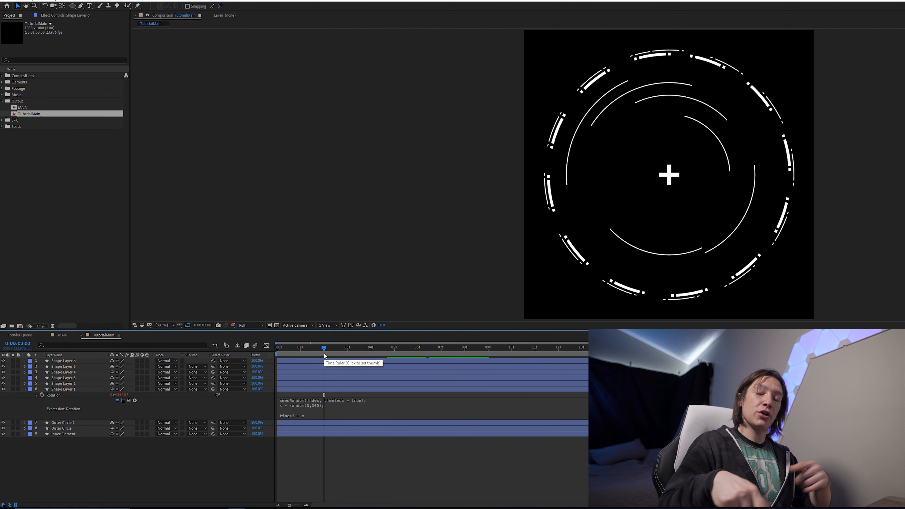
{"action": "key", "text": "ctrl+z"}
{"action": "key", "text": "ctrl+z"}
{"action": "key", "text": "ctrl+z"}
{"action": "key", "text": "ctrl+z"}
{"action": "key", "text": "ctrl+z"}
{"action": "key", "text": "ctrl+z"}
{"action": "key", "text": "ctrl+z"}
{"action": "key", "text": "ctrl+z"}
{"action": "key", "text": "ctrl+z"}
{"action": "key", "text": "ctrl+z"}
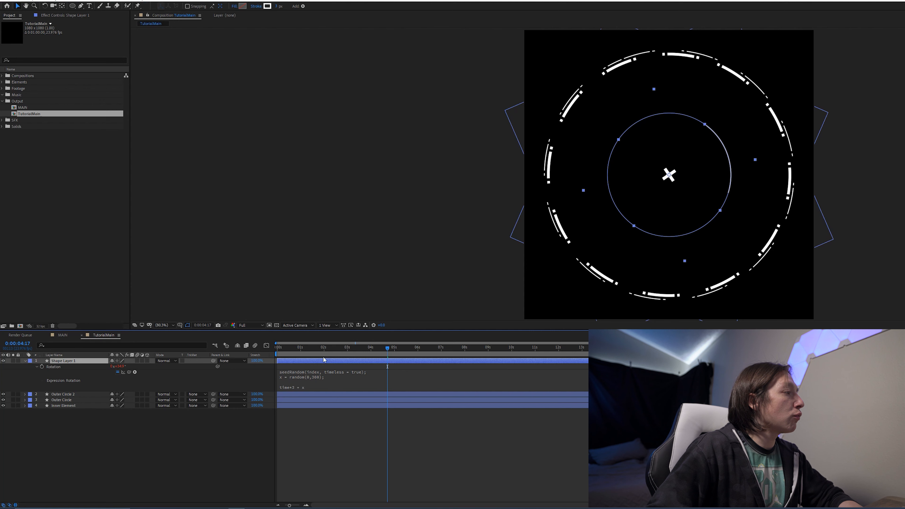
- Wrap the spin line in a condition so it reads if (index %2 == 0) {time*3 + x}
{"action": "left_click", "coordinate": [312, 386]}
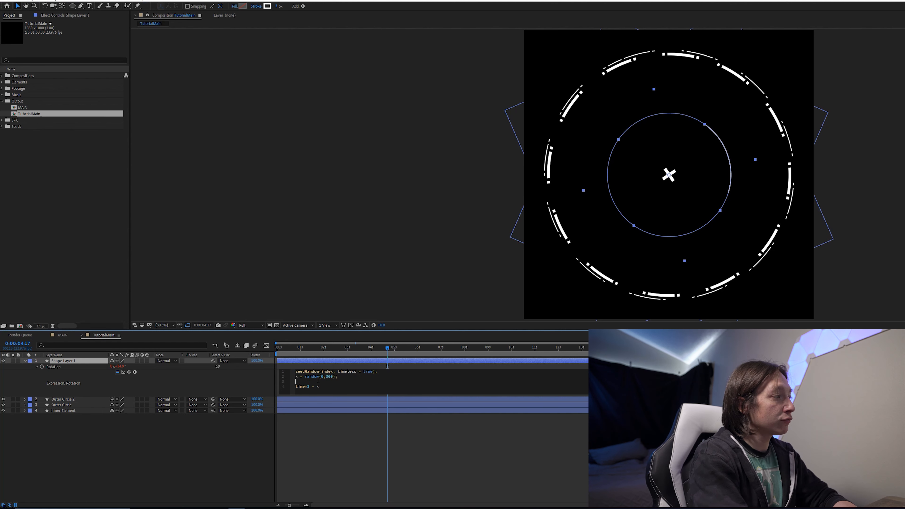
{"action": "type", "text": "if "}
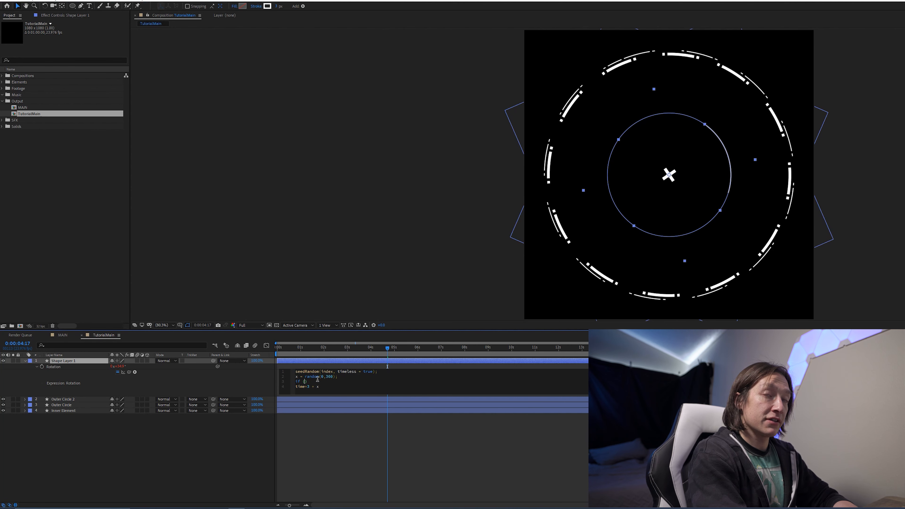
{"action": "type", "text": "(index"}
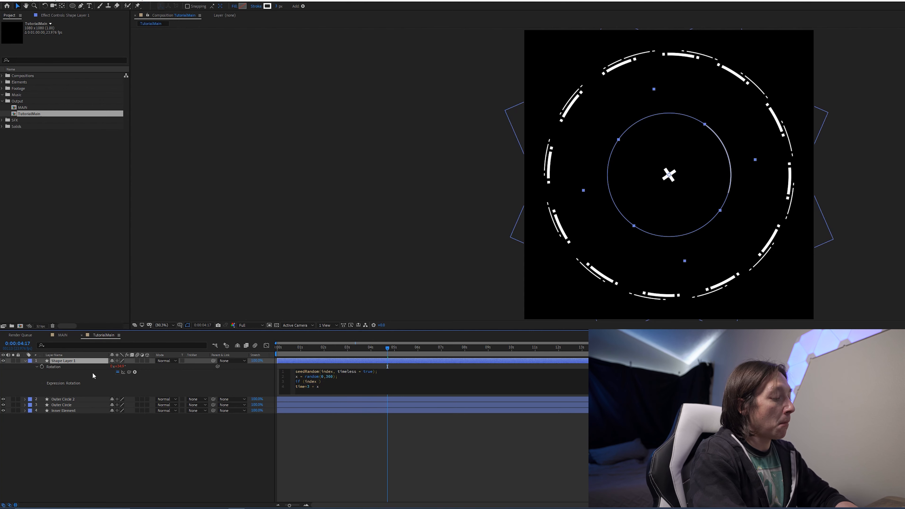
{"action": "type", "text": " %2 == 0"}
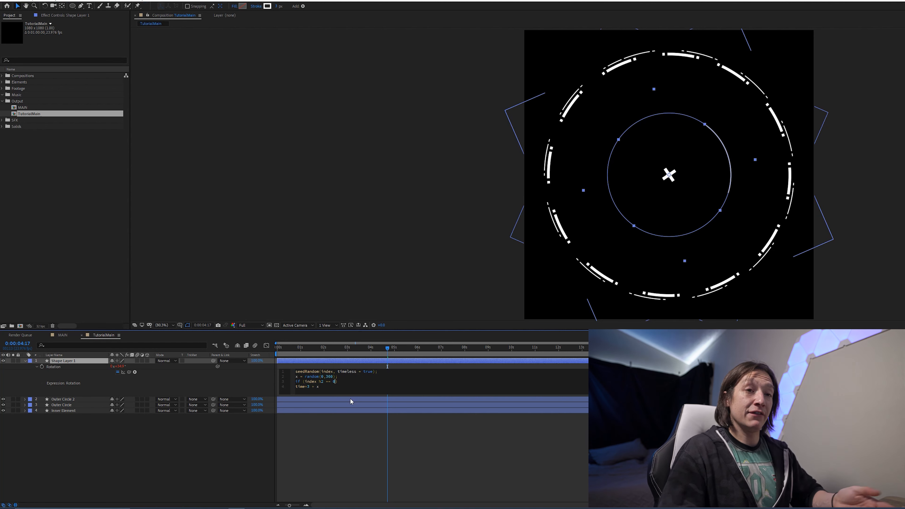
{"action": "key", "text": "Right"}
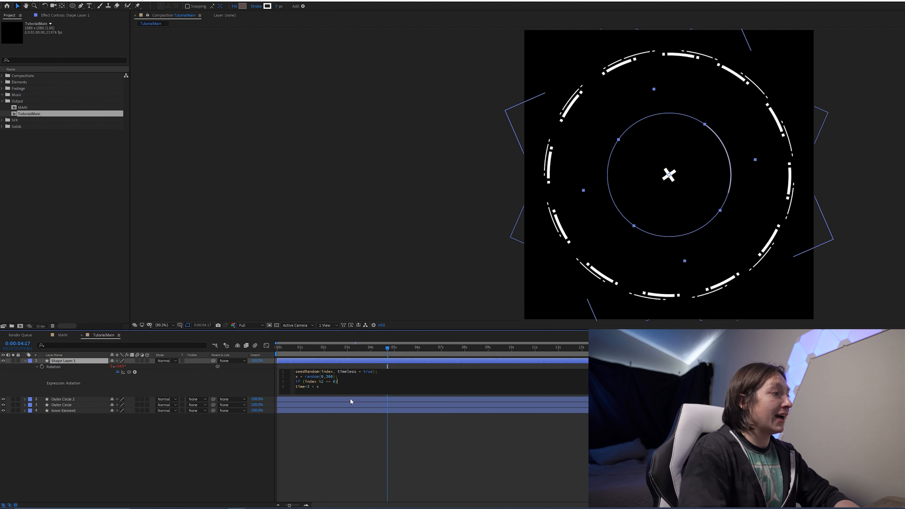
{"action": "type", "text": "{"}
{"action": "left_click_drag", "start_coordinate": [321, 387], "coordinate": [291, 389]}
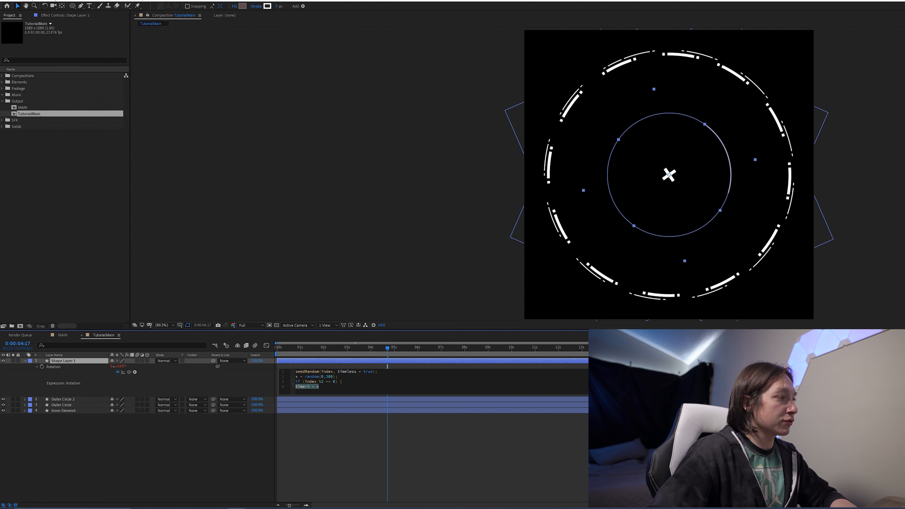
{"action": "key", "text": "BackSpace"}
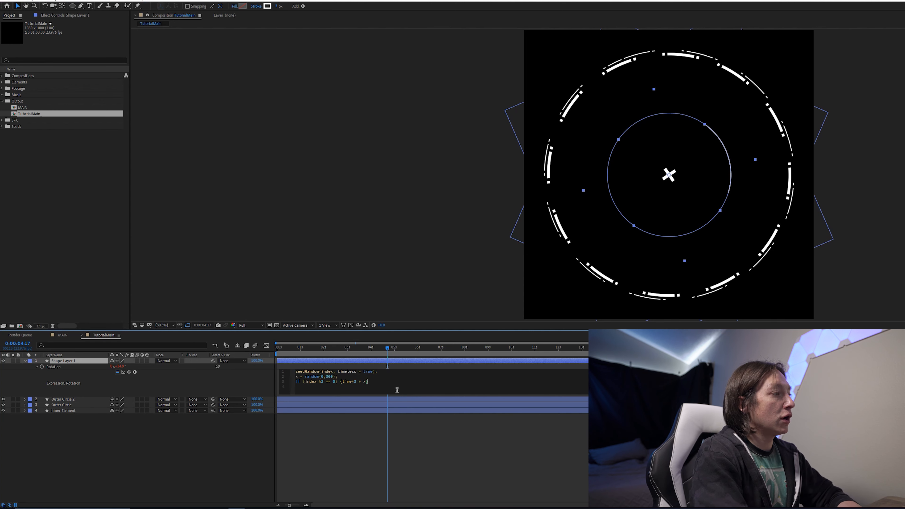
- Add an else branch {time*-3 + x} to the rotation expression so alternate layers spin the opposite way
{"action": "type", "text": "else time*3 + x"}
{"action": "left_click", "coordinate": [382, 381]}
{"action": "type", "text": "{-"}
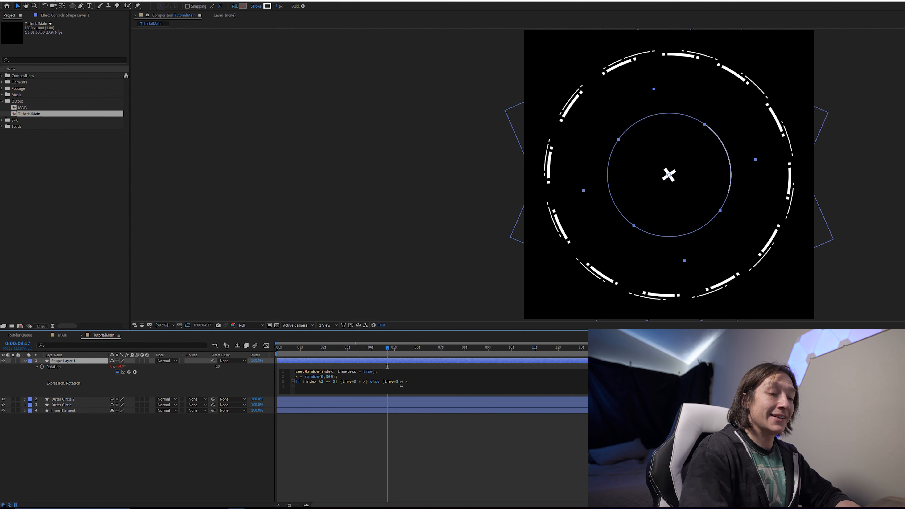
{"action": "type", "text": "}"}
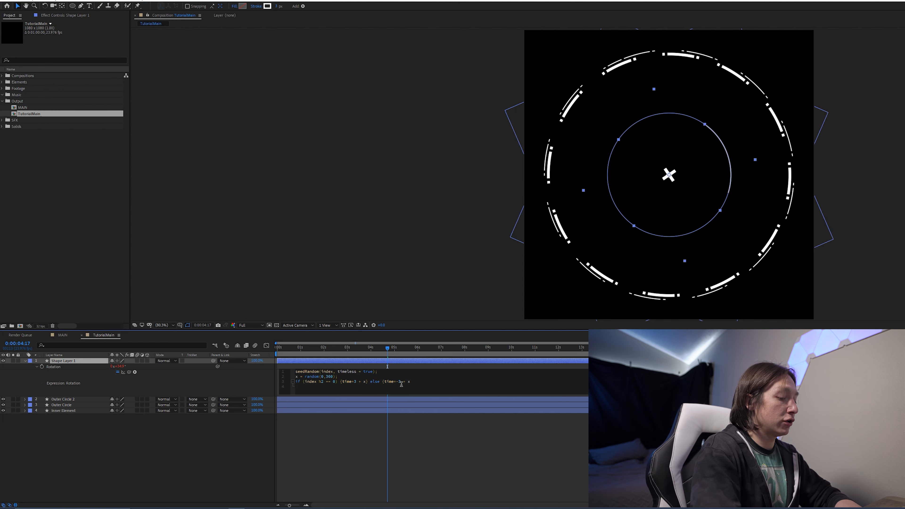
{"action": "key", "text": "KP_Enter"}
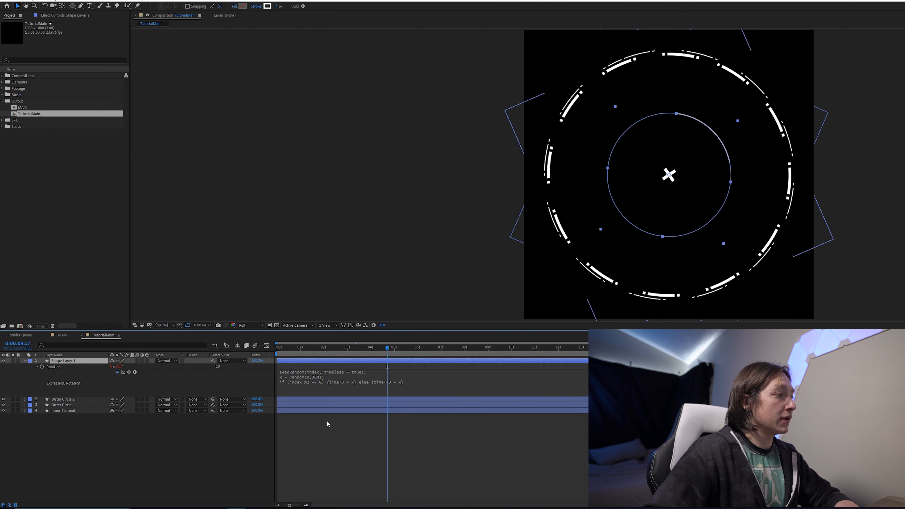
- Duplicate the inner arc shape layer and preview the two spinning arcs
{"action": "left_click", "coordinate": [328, 453]}
{"action": "key", "text": "space"}
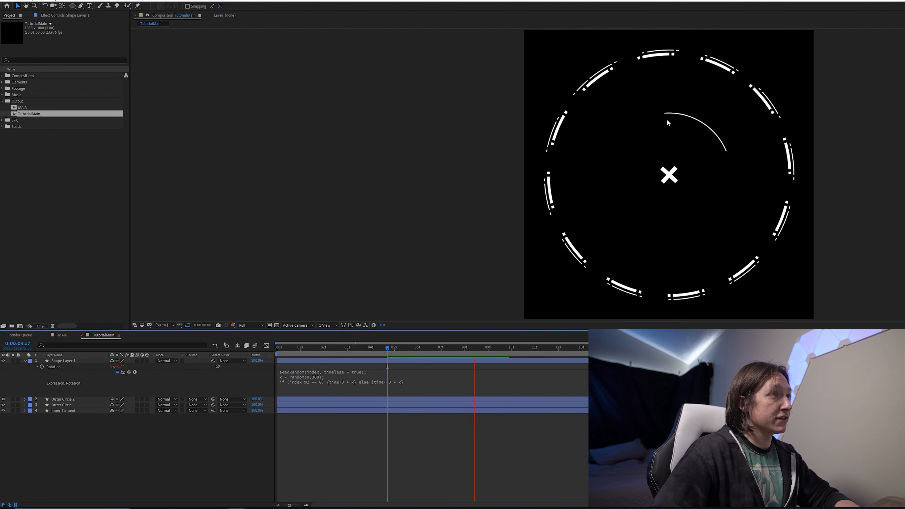
{"action": "left_click", "coordinate": [445, 361]}
{"action": "left_click", "coordinate": [420, 355]}
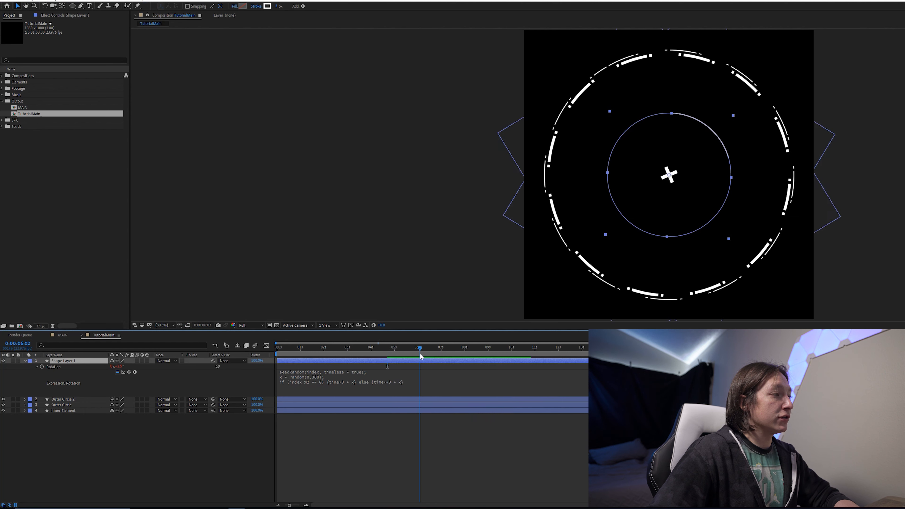
{"action": "key", "text": "ctrl+d"}
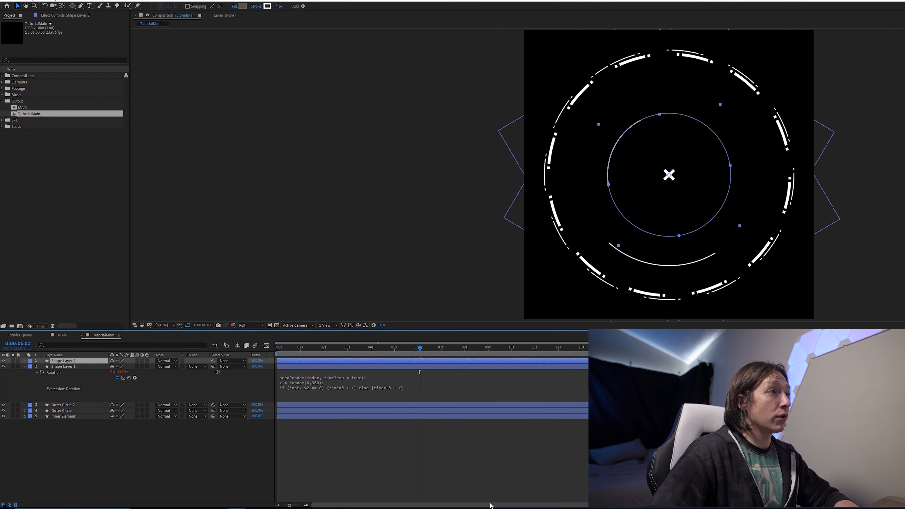
{"action": "left_click", "coordinate": [441, 457]}
{"action": "key", "text": "space"}
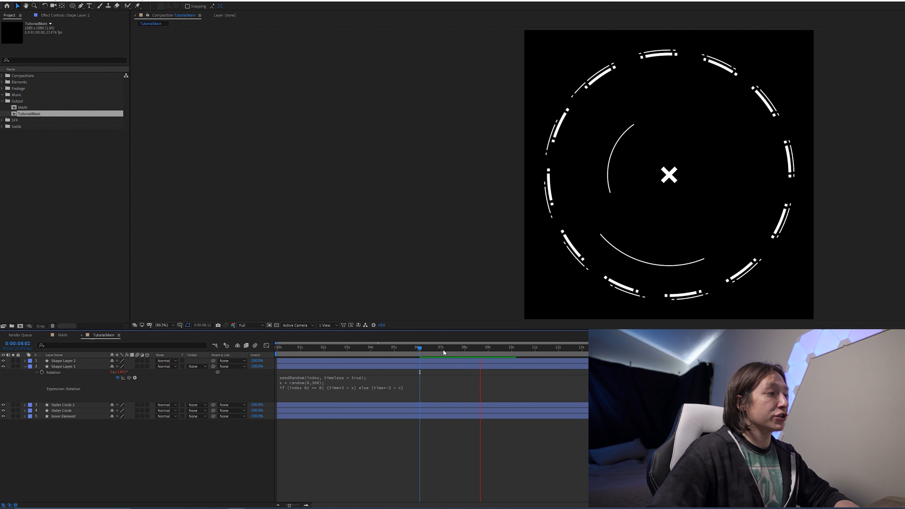
{"action": "key", "text": "space"}
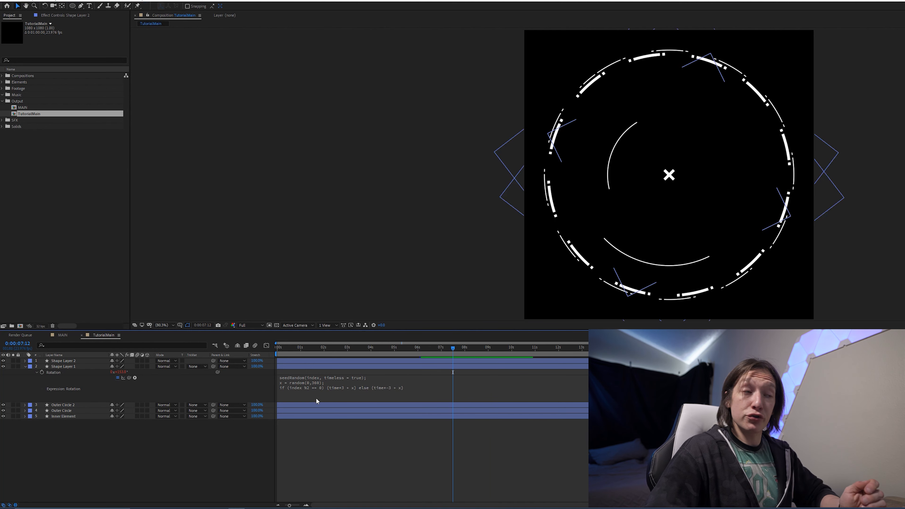
- Change the rotation expression's spin factors to time*8 and time*-8 and preview the result
{"action": "left_click", "coordinate": [345, 388]}
{"action": "left_click", "coordinate": [355, 387]}
{"action": "key", "text": "BackSpace"}
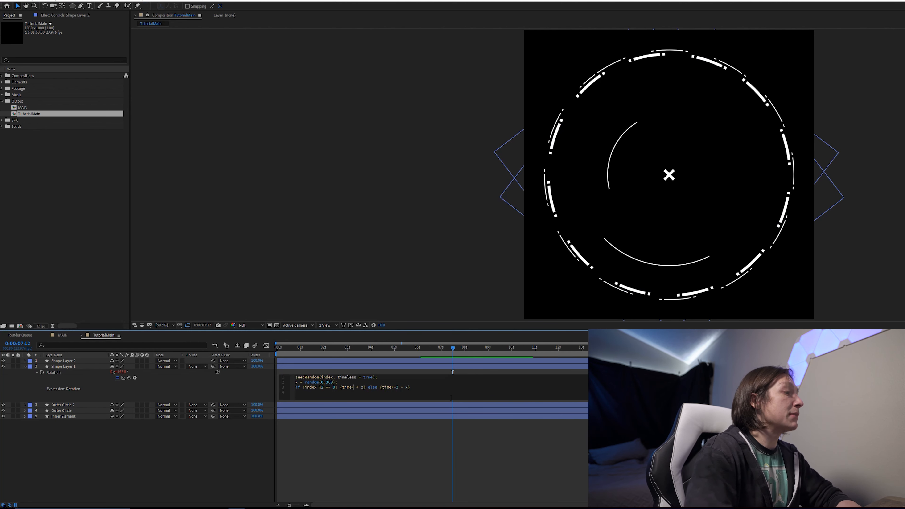
{"action": "type", "text": "8"}
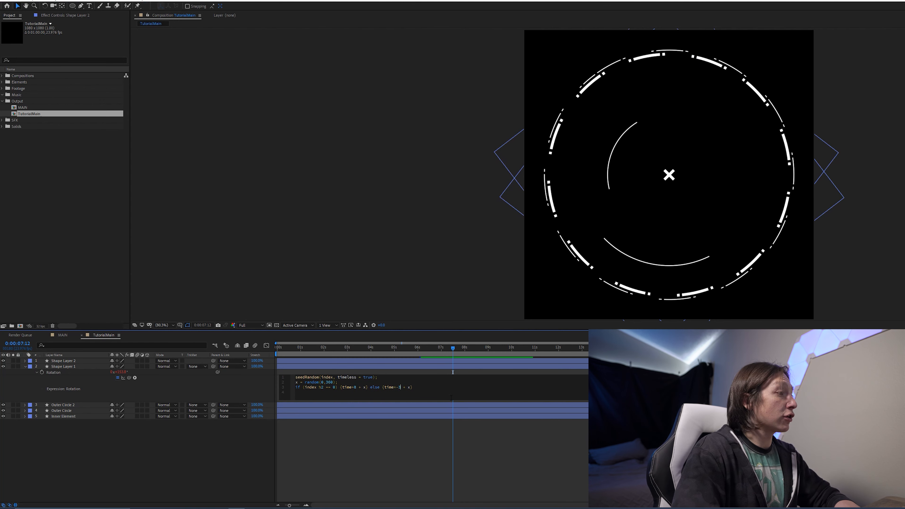
{"action": "key", "text": "BackSpace"}
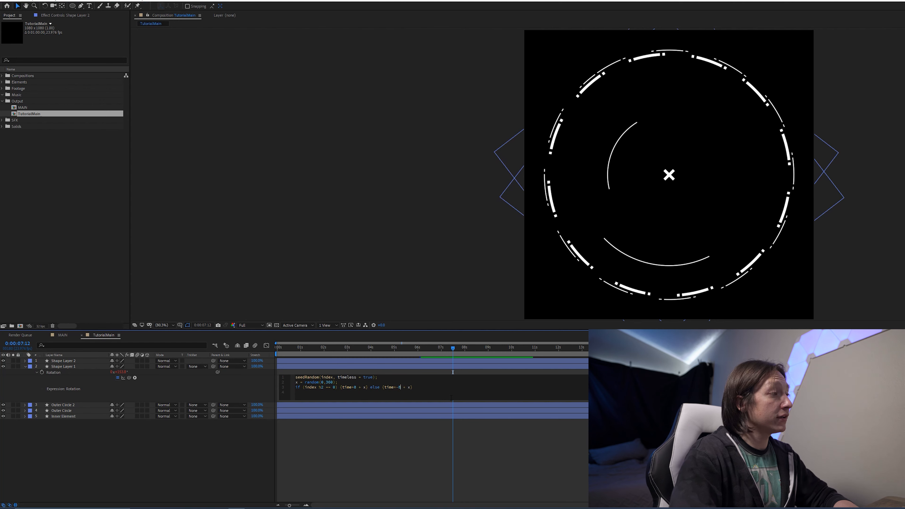
{"action": "key", "text": "KP_Enter"}
{"action": "key", "text": "space"}
- Set the rotation expression's spin factors to time*20 + x and time*-20 + x, then preview the faster spin
{"action": "left_click", "coordinate": [478, 345]}
{"action": "left_click", "coordinate": [343, 388]}
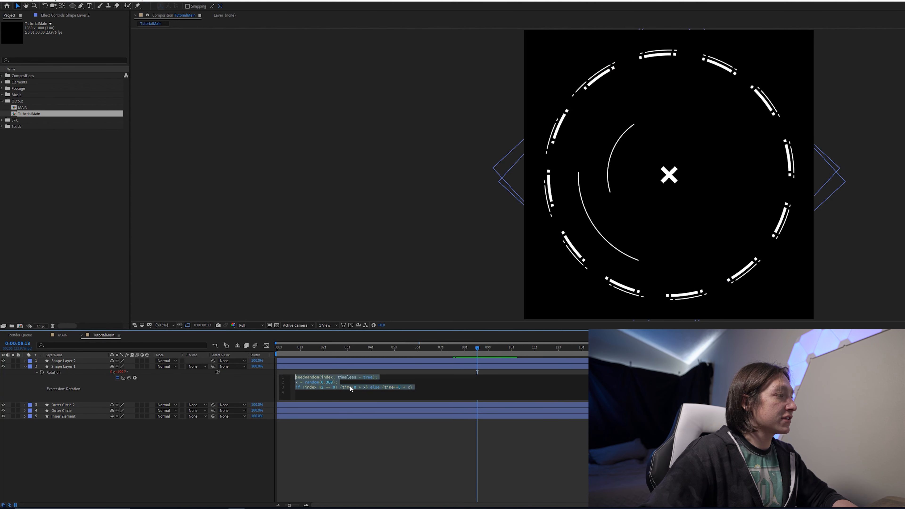
{"action": "left_click", "coordinate": [355, 387]}
{"action": "key", "text": "BackSpace"}
{"action": "type", "text": "20"}
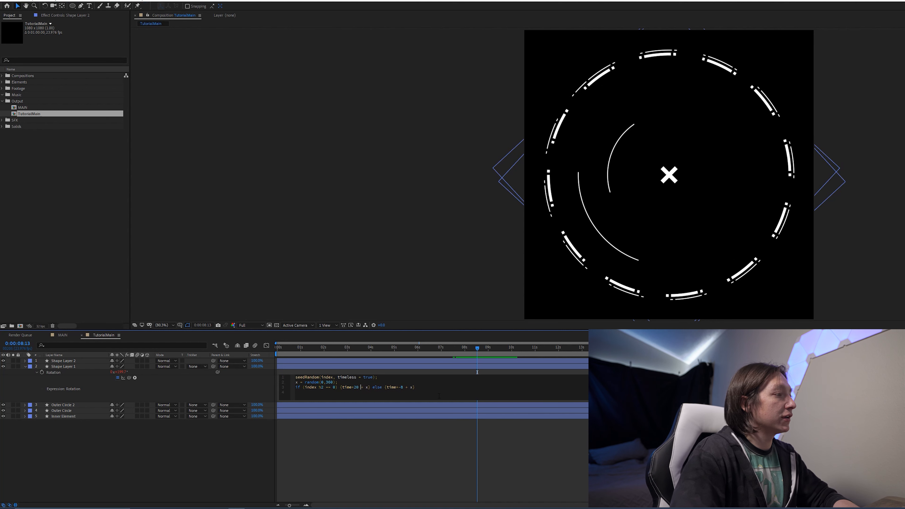
{"action": "key", "text": "Delete"}
{"action": "type", "text": "20"}
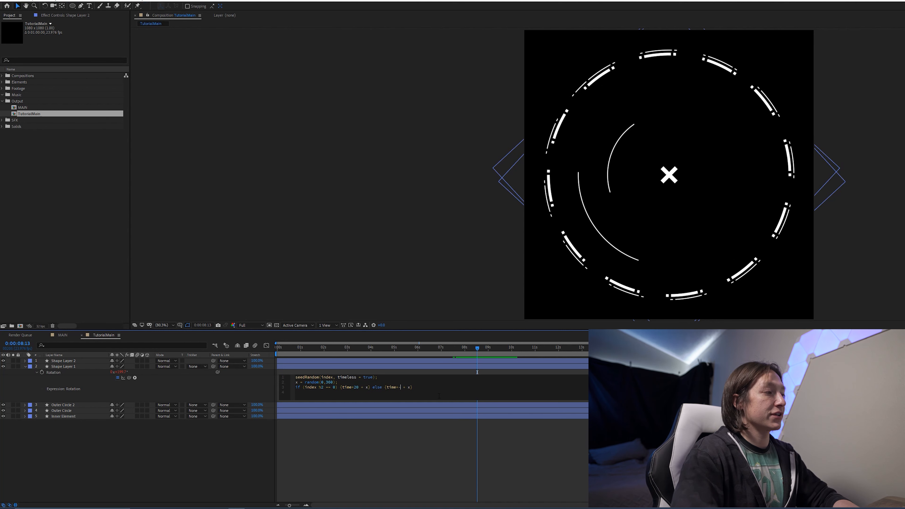
{"action": "key", "text": "KP_Enter"}
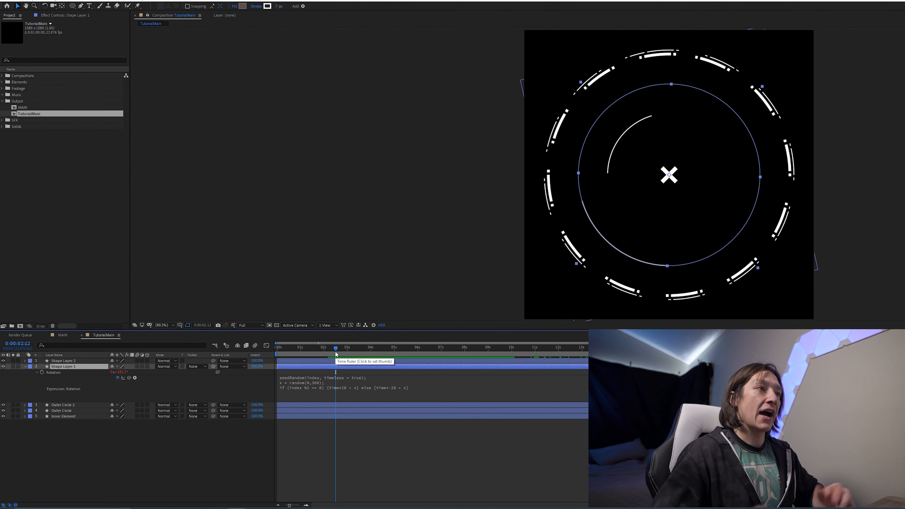
{"action": "key", "text": "space"}
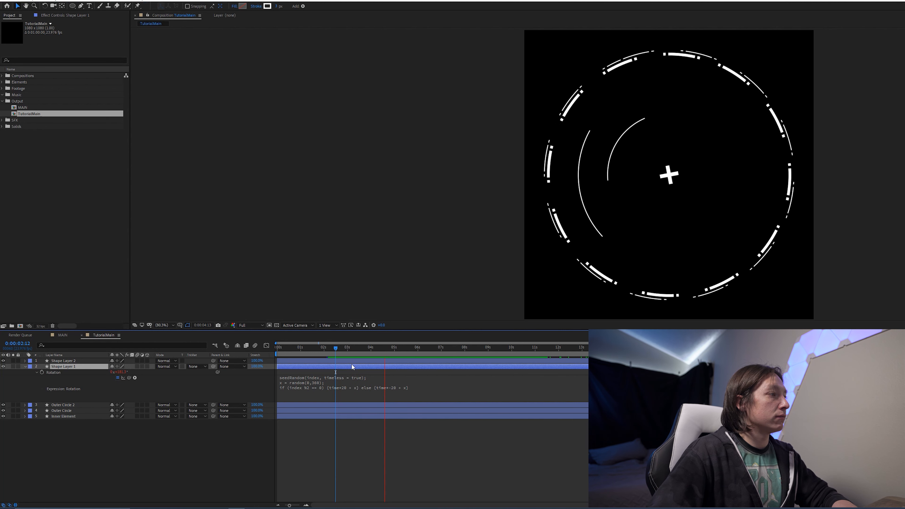
{"action": "key", "text": "ctrl+d"}
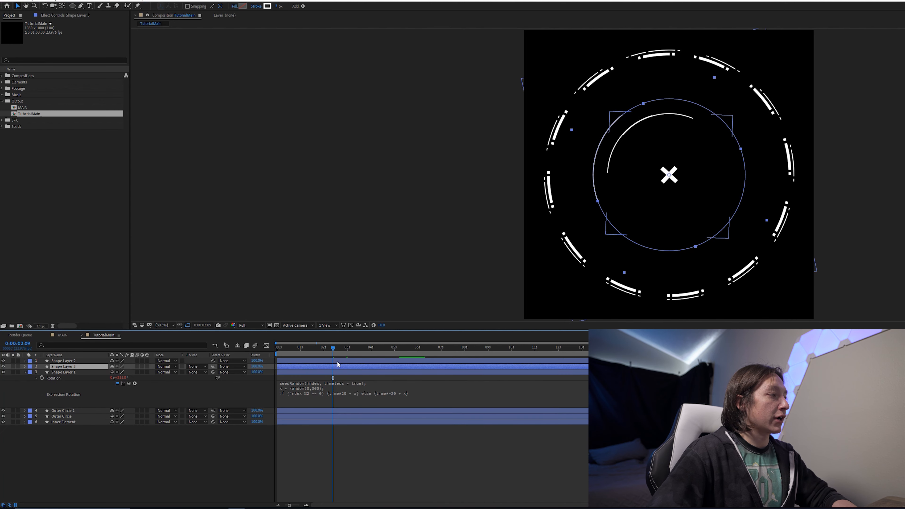
{"action": "key", "text": "ctrl+z"}
{"action": "key", "text": "ctrl+z"}
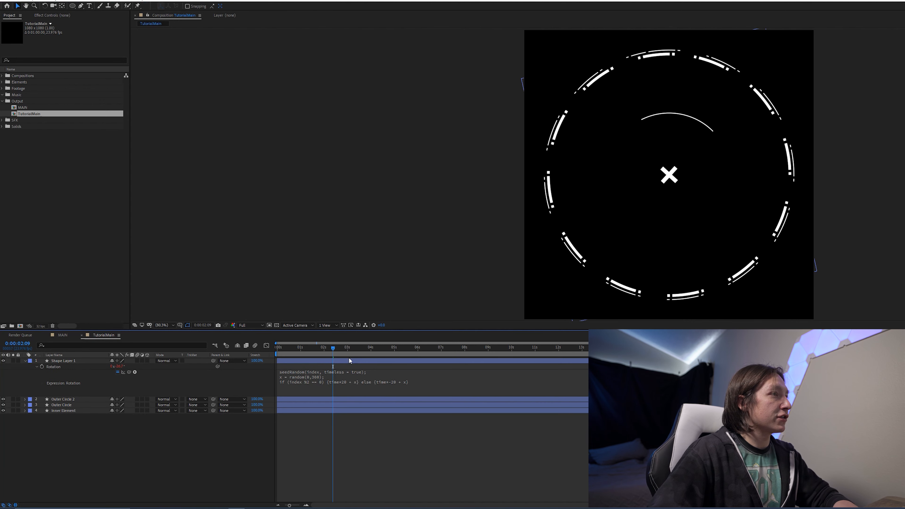
- Duplicate Shape Layer 1 four times to create five randomized arcs and preview them spinning
{"action": "left_click", "coordinate": [349, 361]}
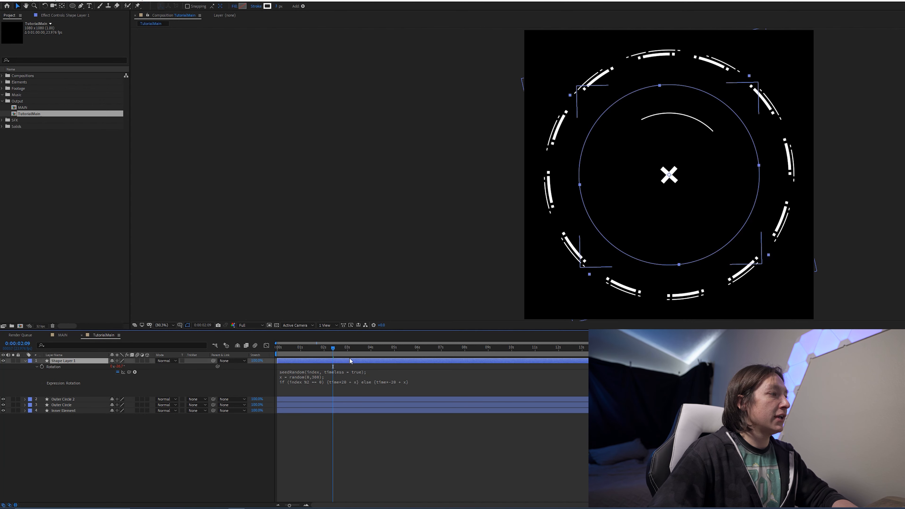
{"action": "key", "text": "ctrl+d"}
{"action": "key", "text": "ctrl+d"}
{"action": "key", "text": "ctrl+d"}
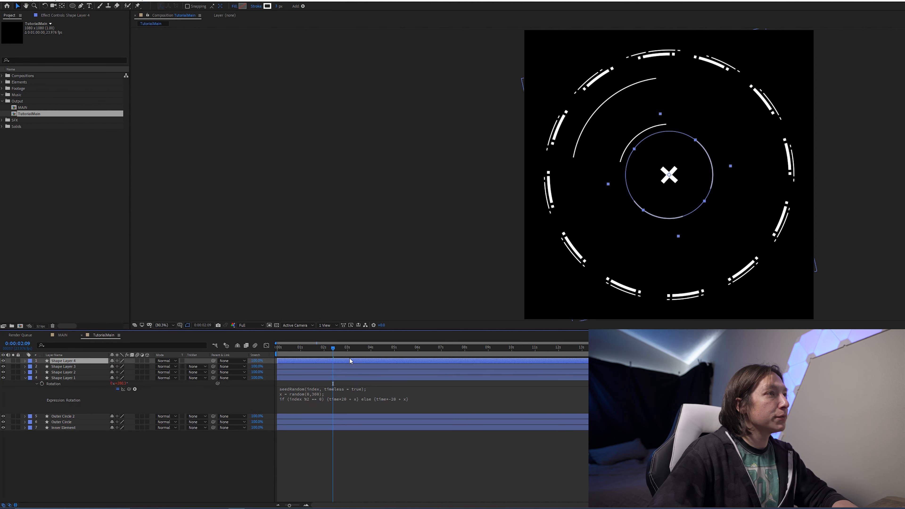
{"action": "key", "text": "ctrl+d"}
{"action": "key", "text": "space"}
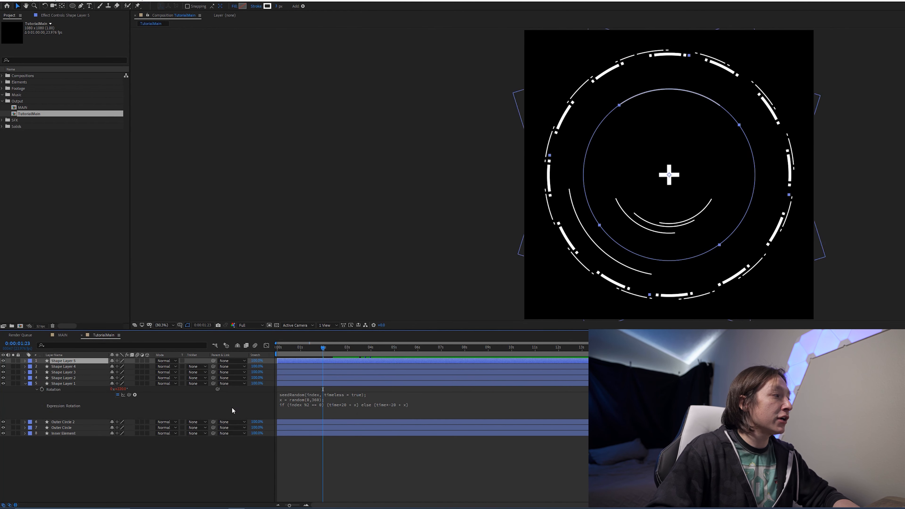
- Select all five arc layers and precompose them into a new composition named HudElement#1
{"action": "left_click", "coordinate": [153, 475]}
{"action": "left_click_drag", "start_coordinate": [119, 490], "coordinate": [22, 357]}
{"action": "key", "text": "ctrl+shift+c"}
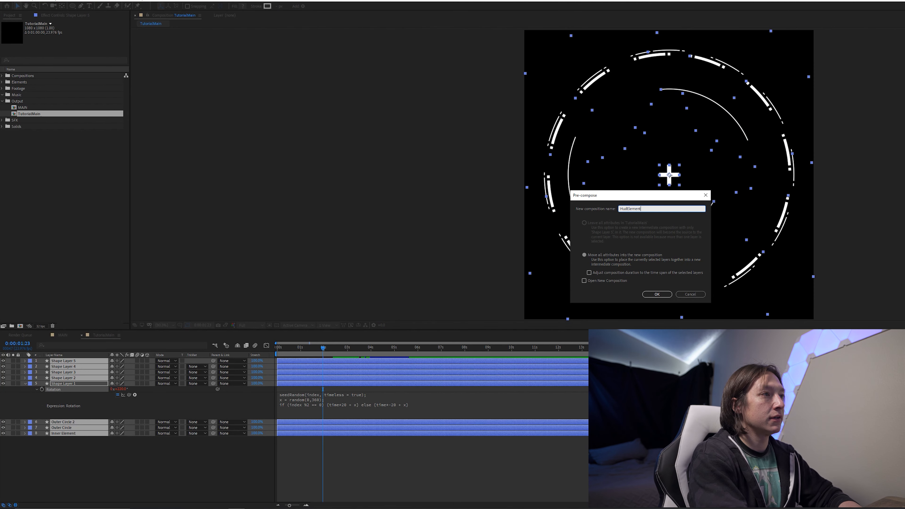
{"action": "type", "text": "HudElement#1"}
{"action": "key", "text": "Return"}
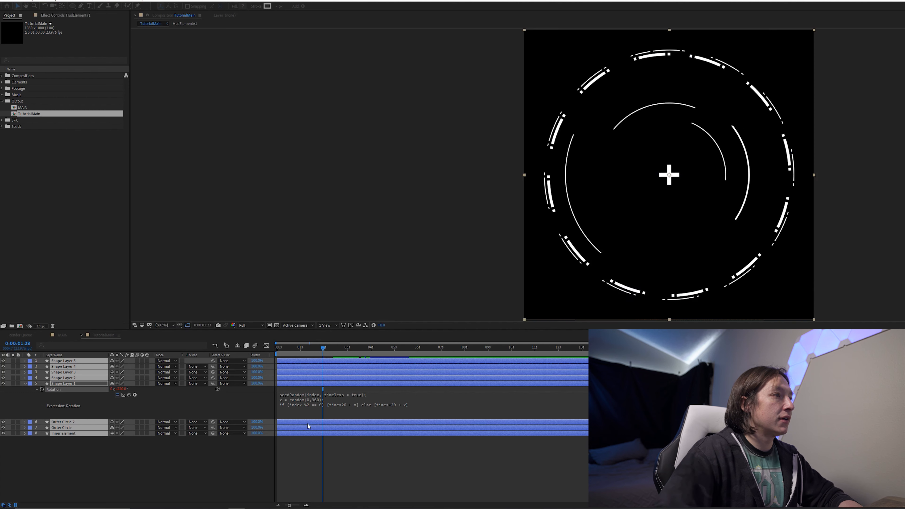
- Apply a Glow effect to the HudElement#1 precomp and adjust its glow threshold and radius
{"action": "left_click", "coordinate": [330, 353]}
{"action": "left_click_drag", "start_coordinate": [330, 354], "coordinate": [251, 358]}
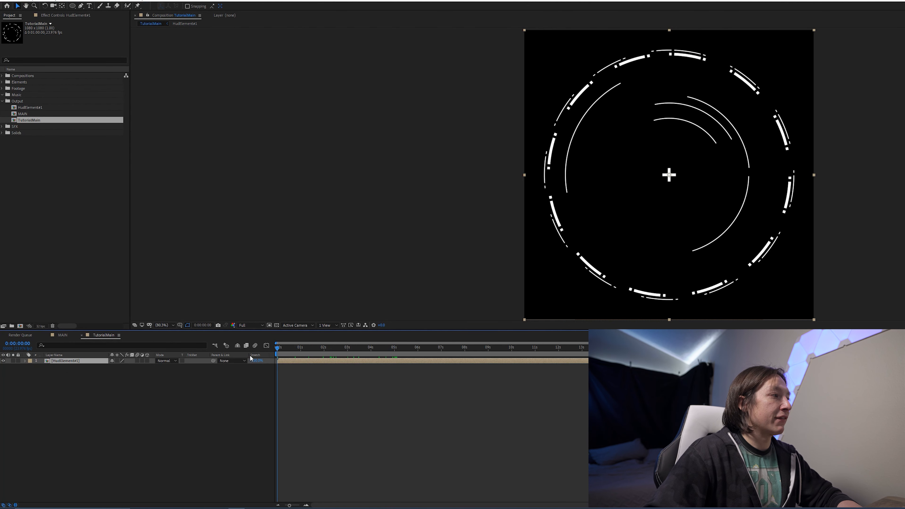
{"action": "key", "text": "ctrl+space"}
{"action": "type", "text": "glo"}
{"action": "key", "text": "Return"}
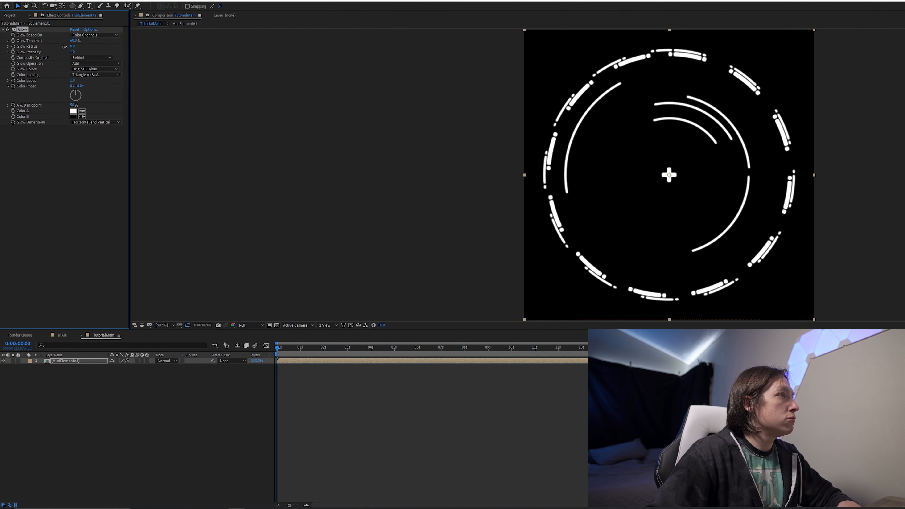
{"action": "left_click_drag", "start_coordinate": [66, 47], "coordinate": [18, 57]}
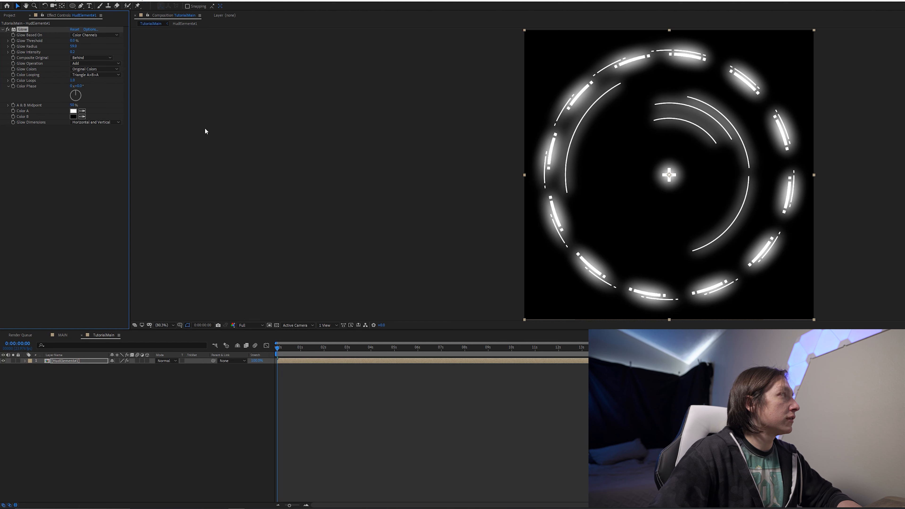
{"action": "left_click_drag", "start_coordinate": [83, 50], "coordinate": [25, 64]}
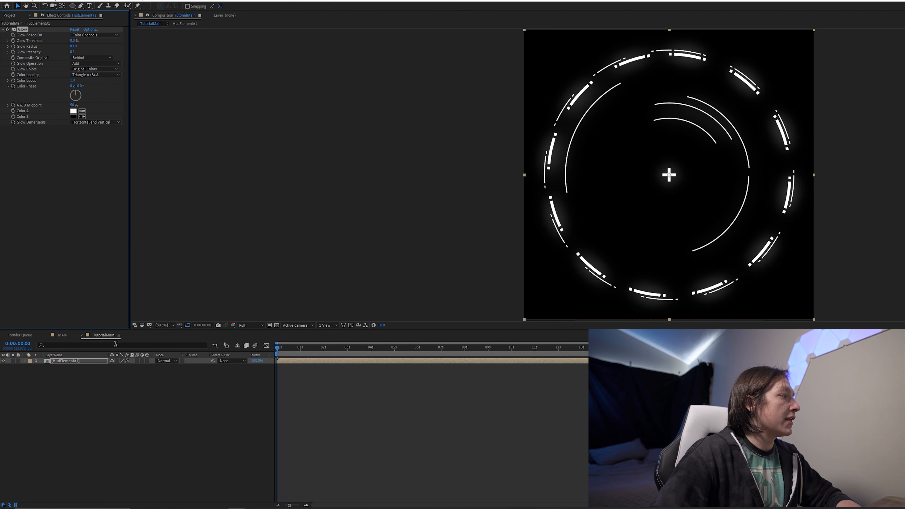
- Apply a Fill effect to the precomp and move it above the Glow effect
{"action": "key", "text": "ctrl+space"}
{"action": "key", "text": "Escape"}
{"action": "key", "text": "ctrl+space"}
{"action": "type", "text": "fill"}
{"action": "key", "text": "Return"}
{"action": "left_click_drag", "start_coordinate": [25, 129], "coordinate": [35, 31]}
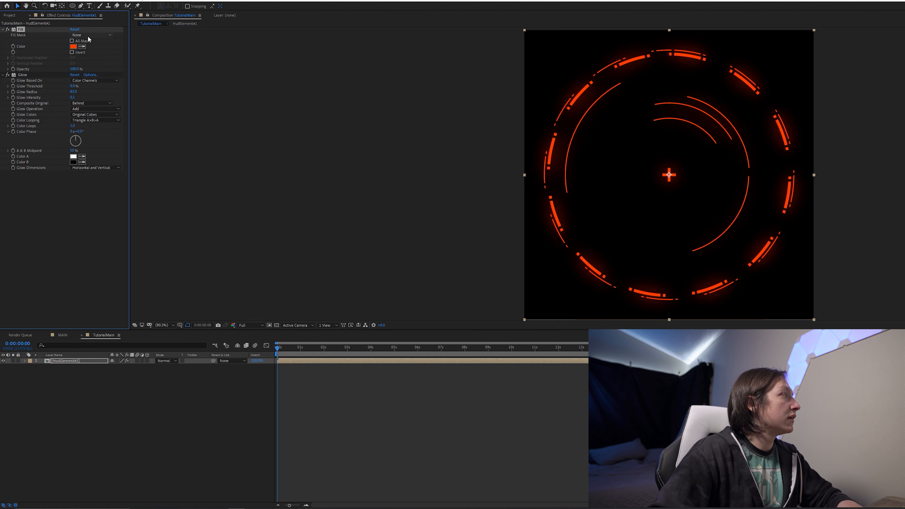
- Set the Fill colour to blue, increase the Glow radius, and preview the glowing reticle
{"action": "left_click", "coordinate": [73, 47]}
{"action": "left_click_drag", "start_coordinate": [624, 234], "coordinate": [611, 209]}
{"action": "left_click", "coordinate": [698, 211]}
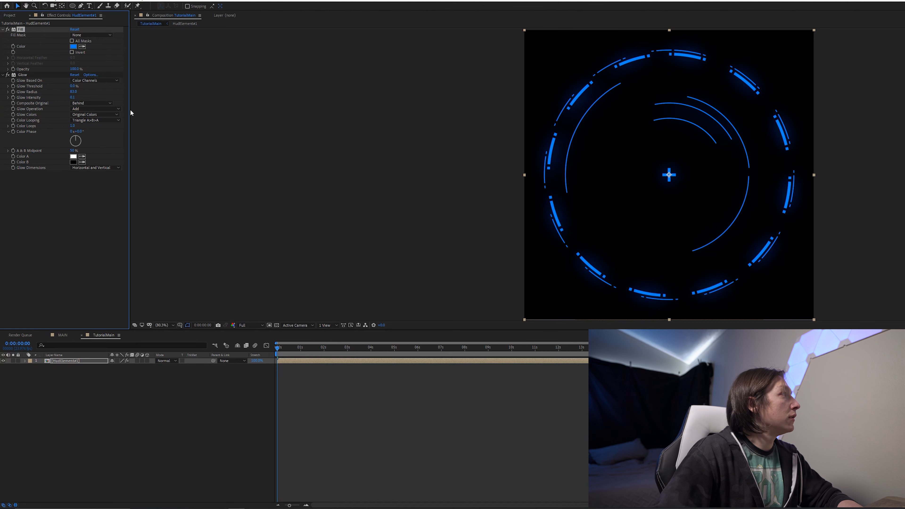
{"action": "mouse_move", "coordinate": [72, 91]}
{"action": "left_mouse_down"}
{"action": "mouse_move", "coordinate": [146, 102]}
{"action": "mouse_move", "coordinate": [68, 100]}
{"action": "mouse_move", "coordinate": [101, 101]}
{"action": "mouse_move", "coordinate": [83, 103]}
{"action": "left_mouse_up"}
{"action": "key", "text": "space"}
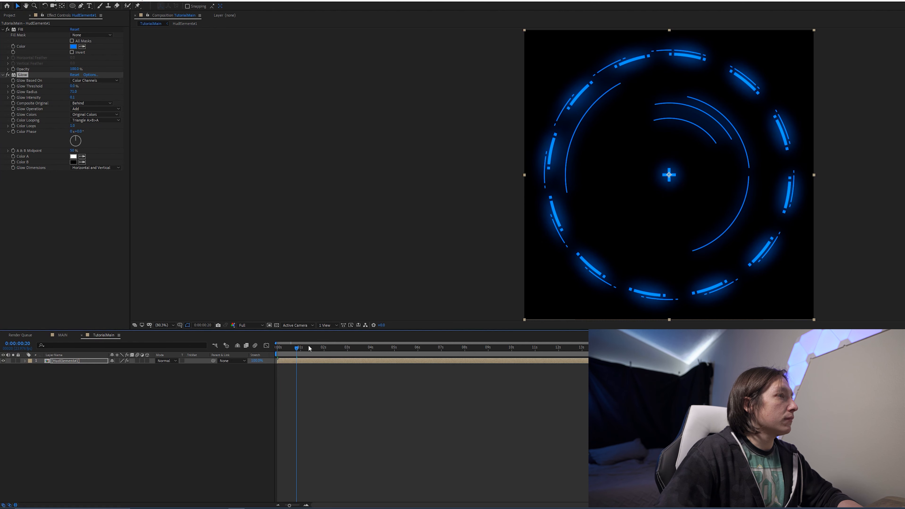
{"action": "left_click", "coordinate": [172, 418]}
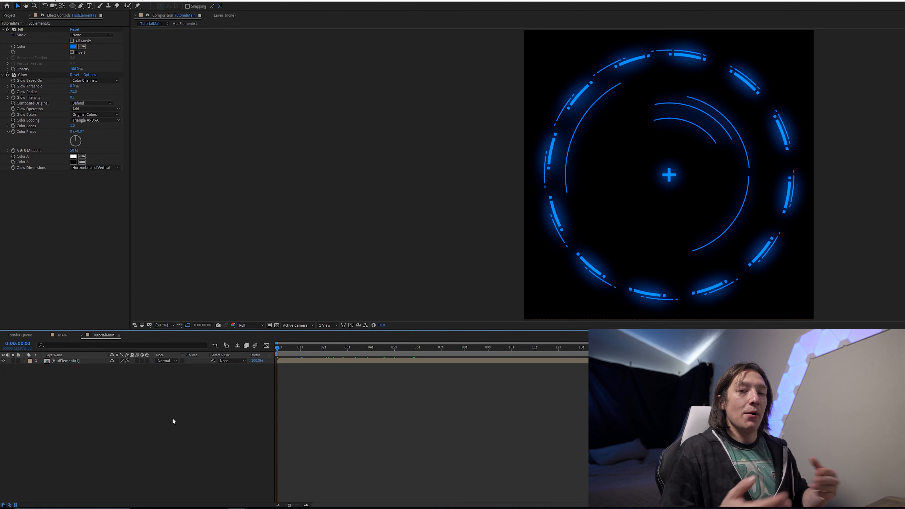
{"action": "left_click", "coordinate": [66, 360]}
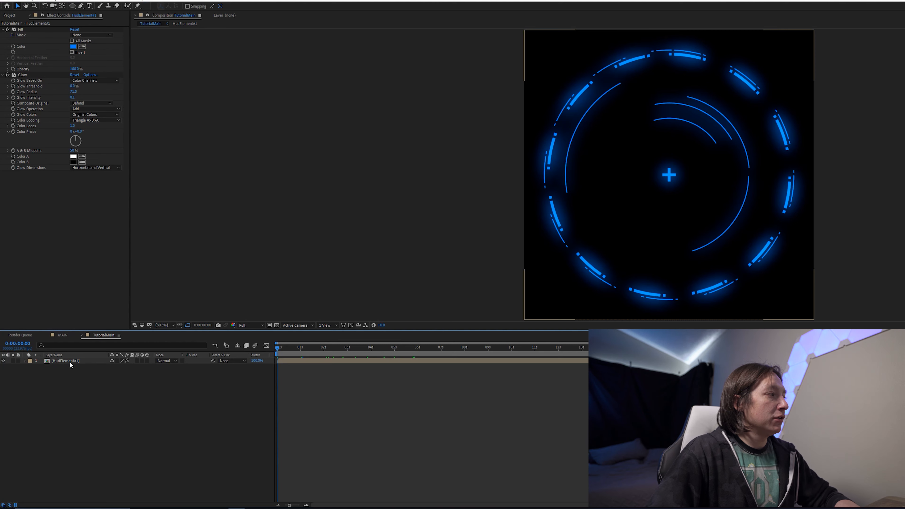
{"action": "left_click", "coordinate": [70, 362]}
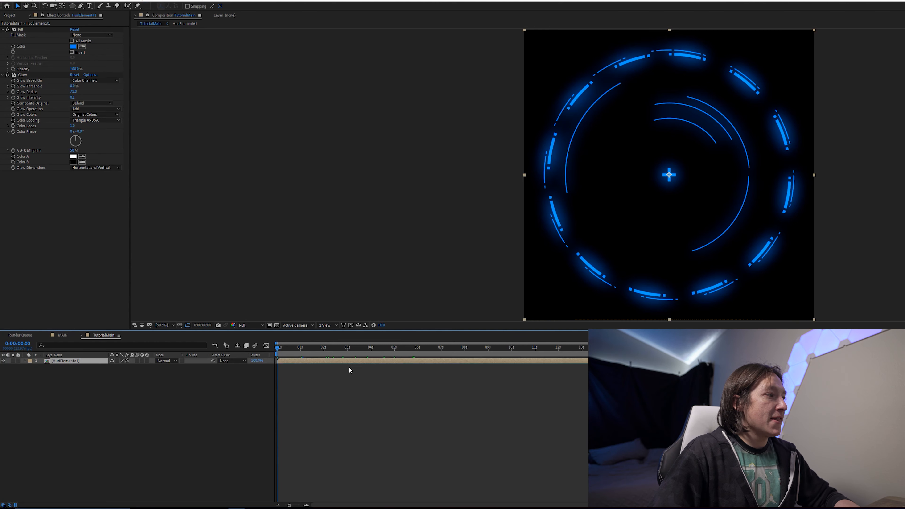
{"action": "left_click", "coordinate": [177, 413]}
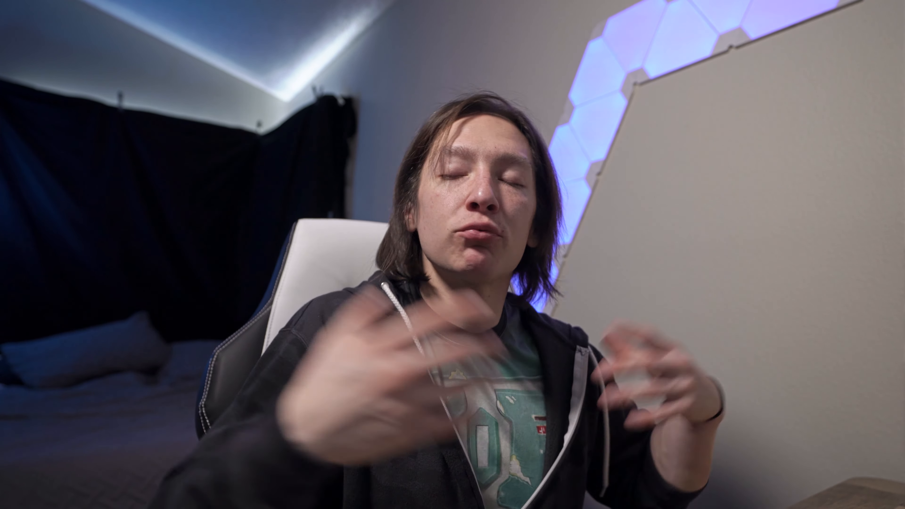